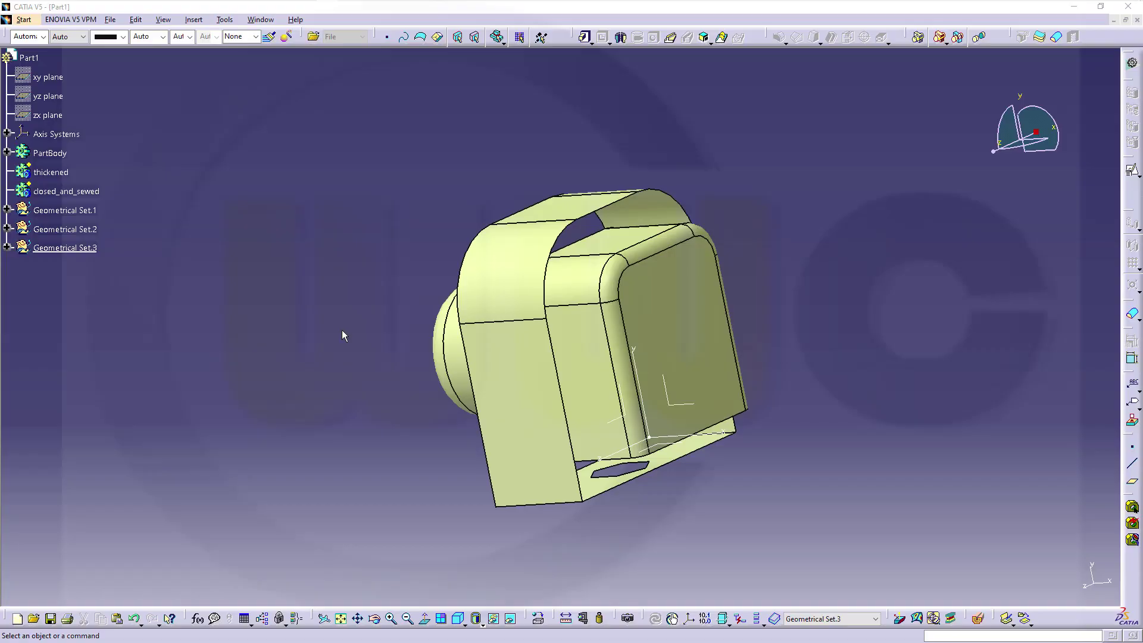
Step: Make the thickened body the in-work object after inspecting the model from tilted views
{"action": "mouse_move", "coordinate": [343, 336]}
{"action": "middle_mouse_down"}
{"action": "mouse_move", "coordinate": [523, 299]}
{"action": "mouse_move", "coordinate": [404, 377]}
{"action": "mouse_move", "coordinate": [495, 429]}
{"action": "mouse_move", "coordinate": [631, 444]}
{"action": "mouse_move", "coordinate": [572, 472]}
{"action": "mouse_move", "coordinate": [416, 409]}
{"action": "mouse_move", "coordinate": [355, 353]}
{"action": "mouse_move", "coordinate": [289, 345]}
{"action": "mouse_move", "coordinate": [355, 357]}
{"action": "mouse_move", "coordinate": [594, 332]}
{"action": "mouse_move", "coordinate": [616, 308]}
{"action": "mouse_move", "coordinate": [557, 265]}
{"action": "mouse_move", "coordinate": [492, 294]}
{"action": "mouse_move", "coordinate": [477, 376]}
{"action": "mouse_move", "coordinate": [581, 415]}
{"action": "mouse_move", "coordinate": [652, 378]}
{"action": "mouse_move", "coordinate": [648, 327]}
{"action": "mouse_move", "coordinate": [536, 357]}
{"action": "mouse_move", "coordinate": [422, 362]}
{"action": "middle_mouse_up"}
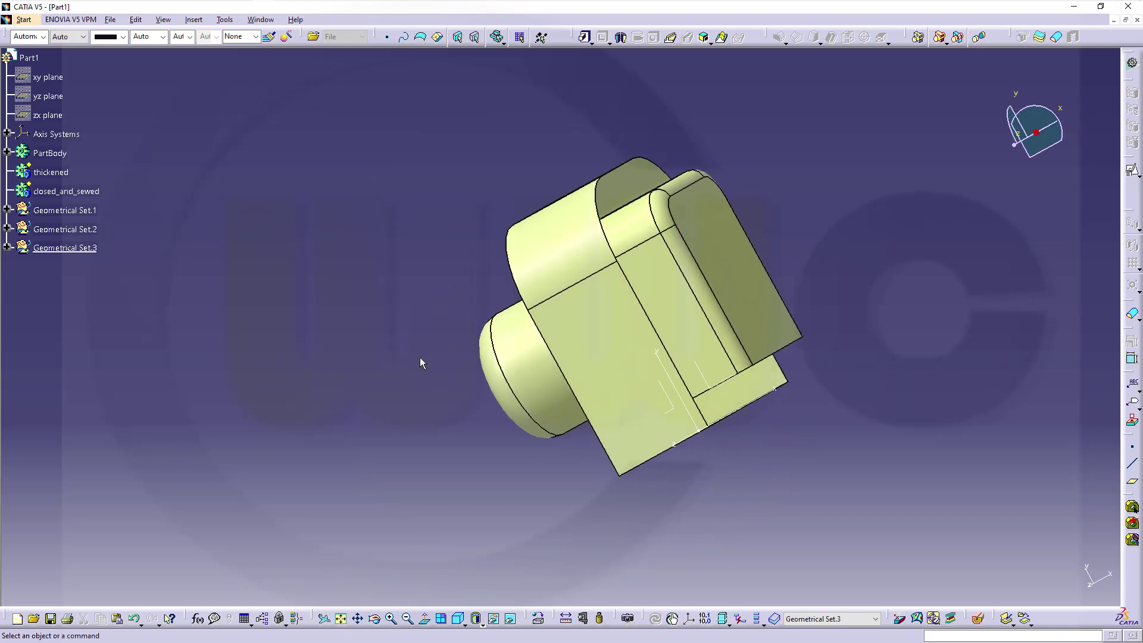
{"action": "mouse_move", "coordinate": [824, 269]}
{"action": "middle_mouse_down"}
{"action": "mouse_move", "coordinate": [727, 383]}
{"action": "mouse_move", "coordinate": [582, 402]}
{"action": "mouse_move", "coordinate": [379, 363]}
{"action": "mouse_move", "coordinate": [349, 407]}
{"action": "mouse_move", "coordinate": [585, 421]}
{"action": "mouse_move", "coordinate": [831, 334]}
{"action": "middle_mouse_up"}
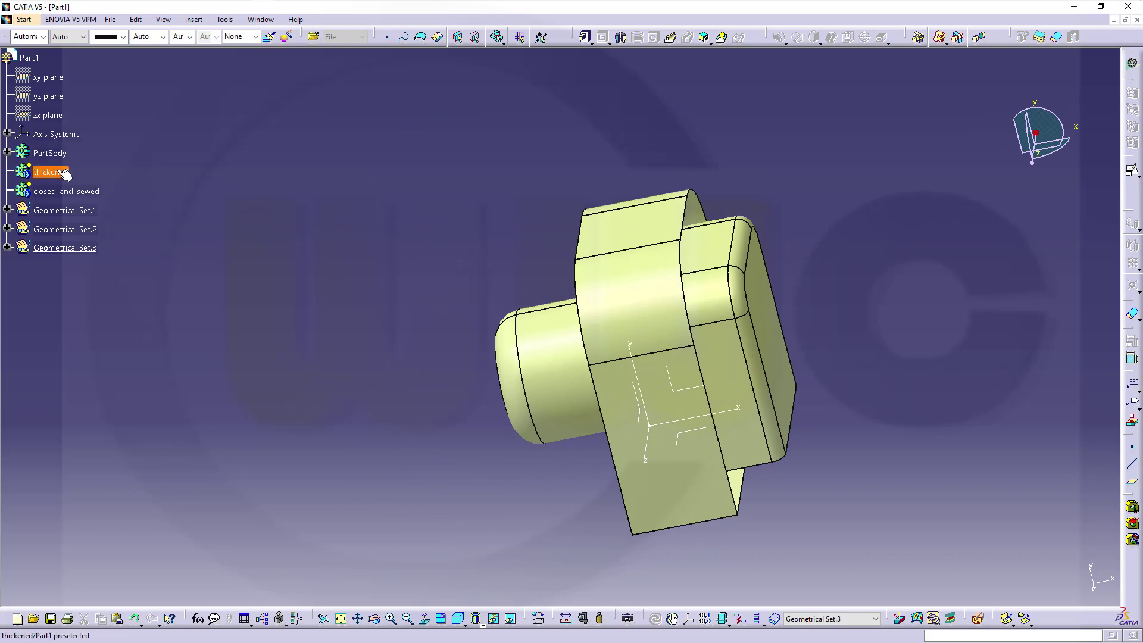
{"action": "left_click", "coordinate": [72, 248]}
{"action": "left_click", "coordinate": [176, 268]}
{"action": "right_click", "coordinate": [58, 173]}
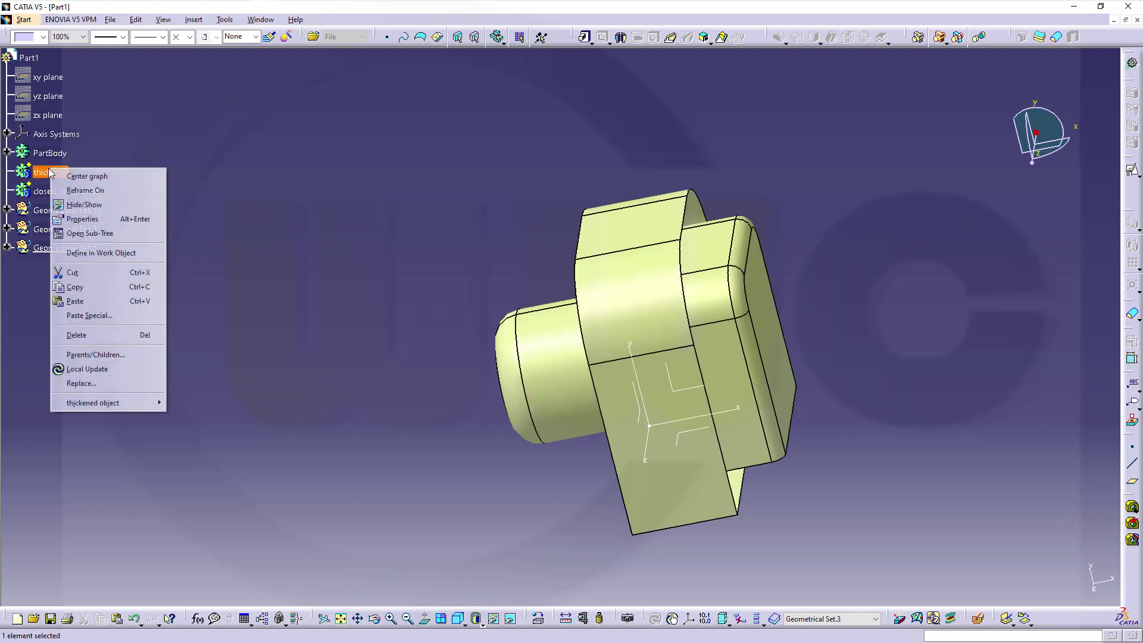
{"action": "left_click", "coordinate": [93, 255]}
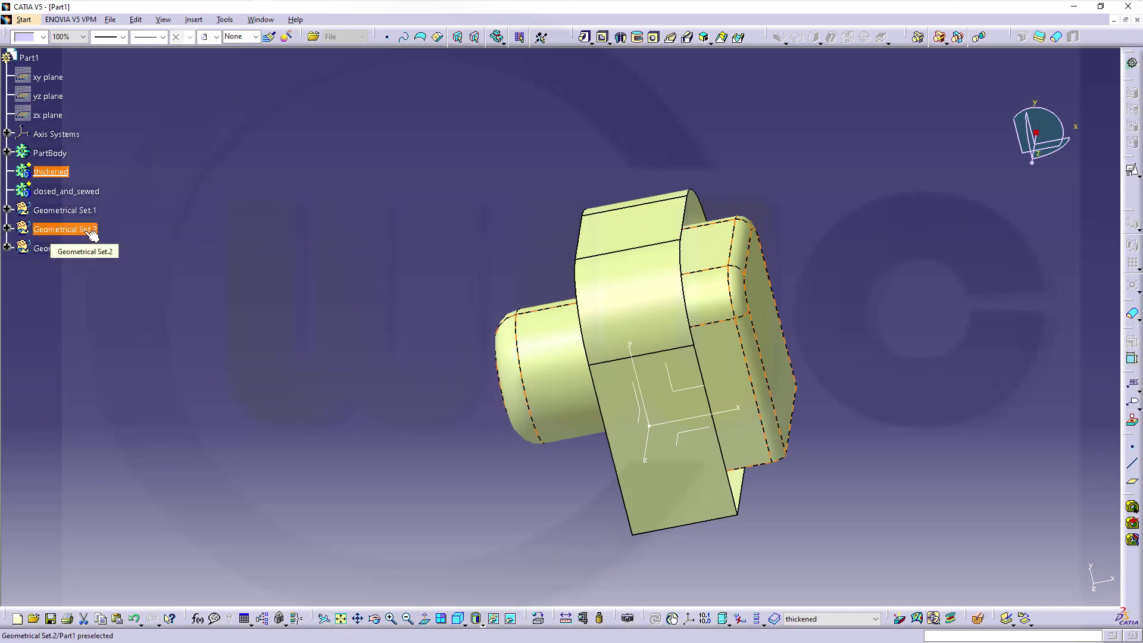
Step: Hide Geometrical Set.2 and Geometrical Set.3 so only the open band surface shows
{"action": "right_click", "coordinate": [92, 233]}
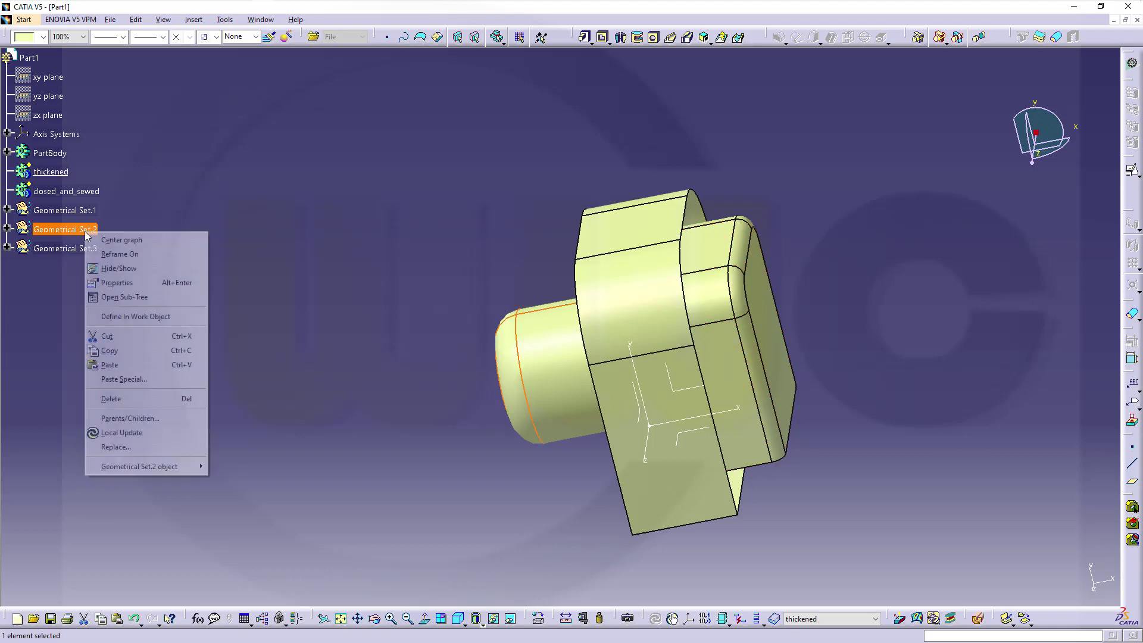
{"action": "left_click", "coordinate": [104, 269]}
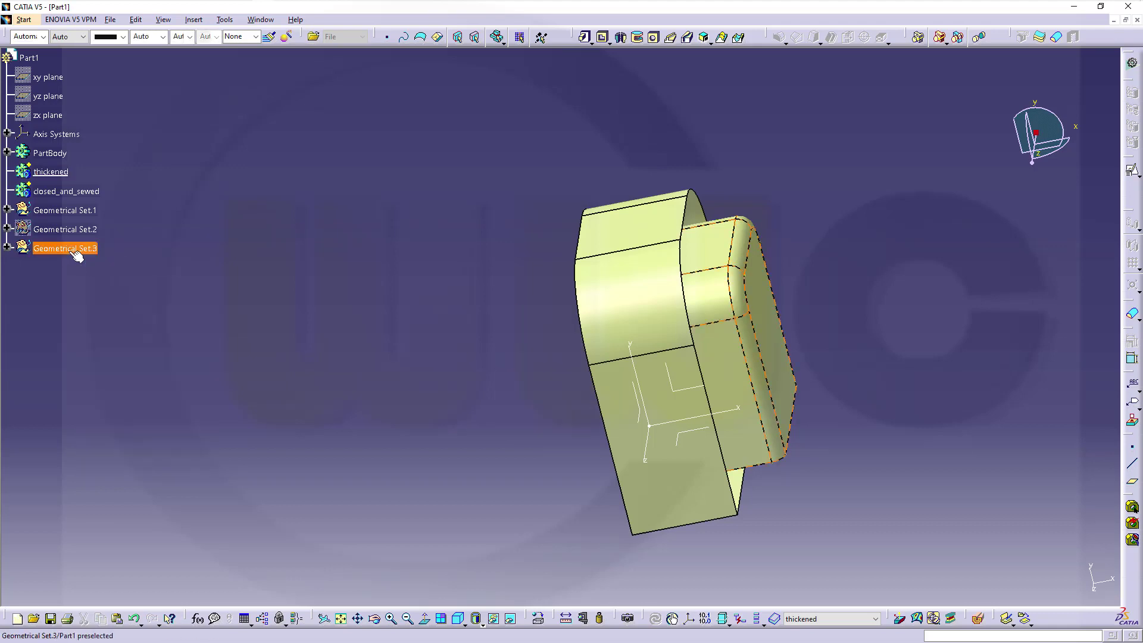
{"action": "right_click", "coordinate": [77, 256]}
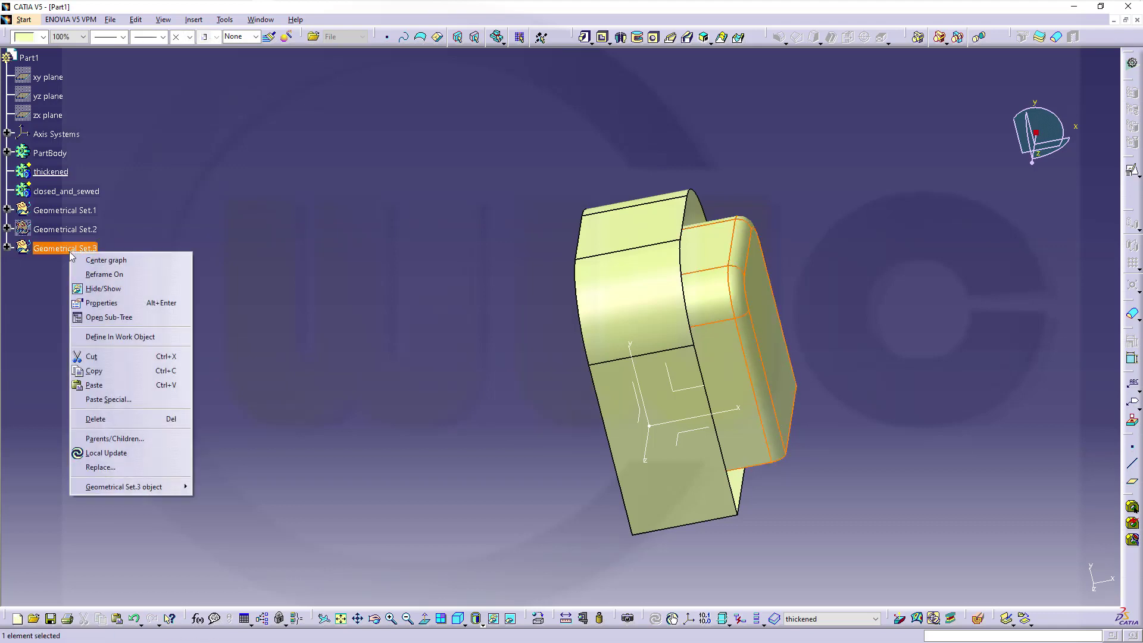
{"action": "left_click", "coordinate": [105, 289]}
{"action": "mouse_move", "coordinate": [286, 282]}
{"action": "middle_mouse_down"}
{"action": "mouse_move", "coordinate": [475, 327]}
{"action": "mouse_move", "coordinate": [472, 301]}
{"action": "mouse_move", "coordinate": [434, 309]}
{"action": "middle_mouse_up"}
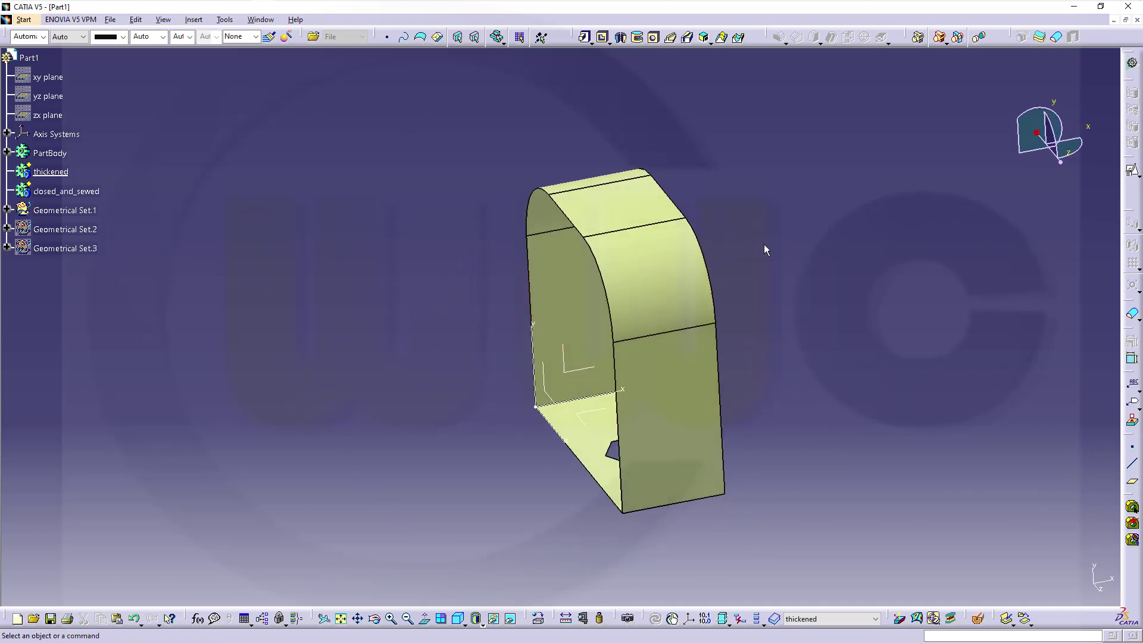
Step: Thicken the band surface into a 1 mm solid with Thick Surface and inspect the result
{"action": "left_click", "coordinate": [1042, 36]}
{"action": "left_click", "coordinate": [625, 207]}
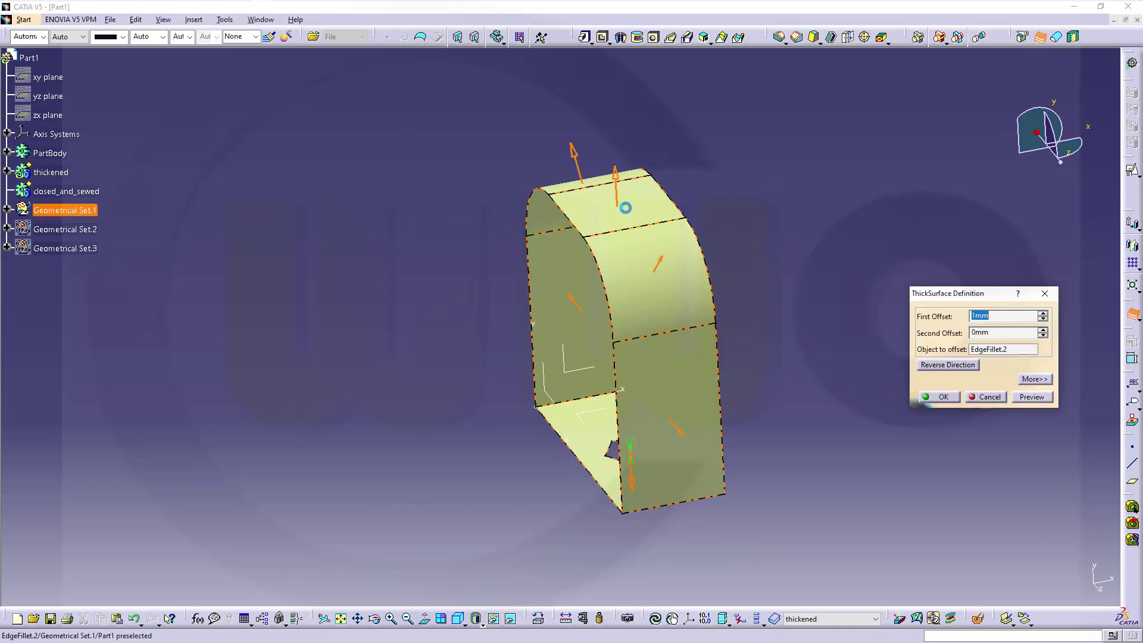
{"action": "left_click", "coordinate": [945, 399]}
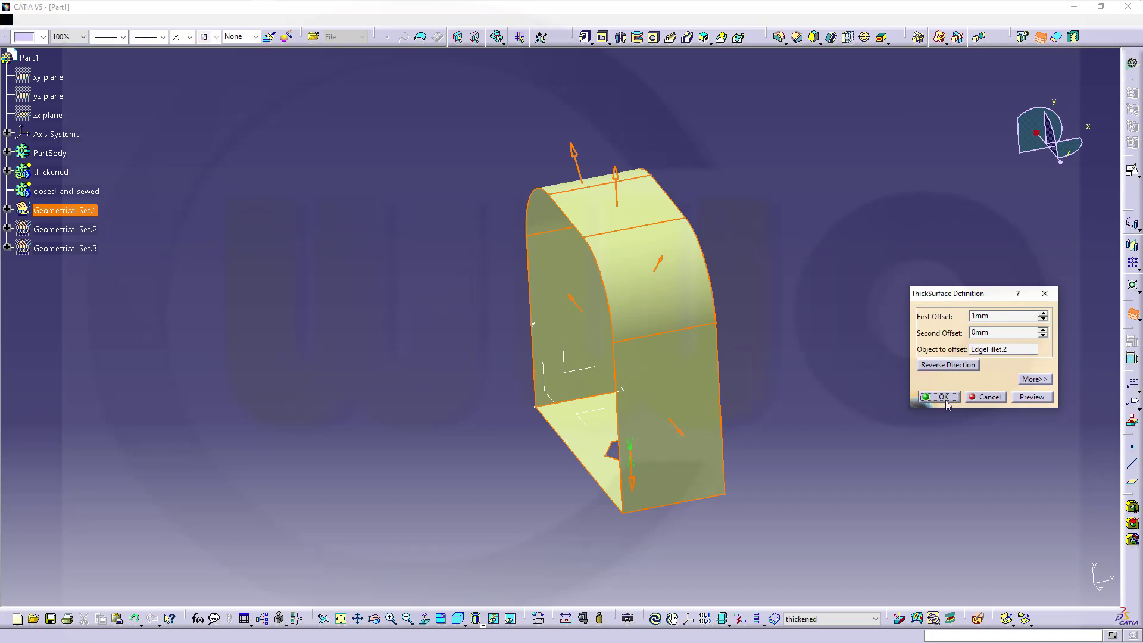
{"action": "mouse_move", "coordinate": [733, 360]}
{"action": "middle_mouse_down"}
{"action": "mouse_move", "coordinate": [524, 355]}
{"action": "mouse_move", "coordinate": [667, 230]}
{"action": "mouse_move", "coordinate": [669, 345]}
{"action": "mouse_move", "coordinate": [435, 350]}
{"action": "mouse_move", "coordinate": [418, 365]}
{"action": "mouse_move", "coordinate": [716, 377]}
{"action": "mouse_move", "coordinate": [781, 321]}
{"action": "mouse_move", "coordinate": [798, 370]}
{"action": "middle_mouse_up"}
{"action": "left_click", "coordinate": [809, 326]}
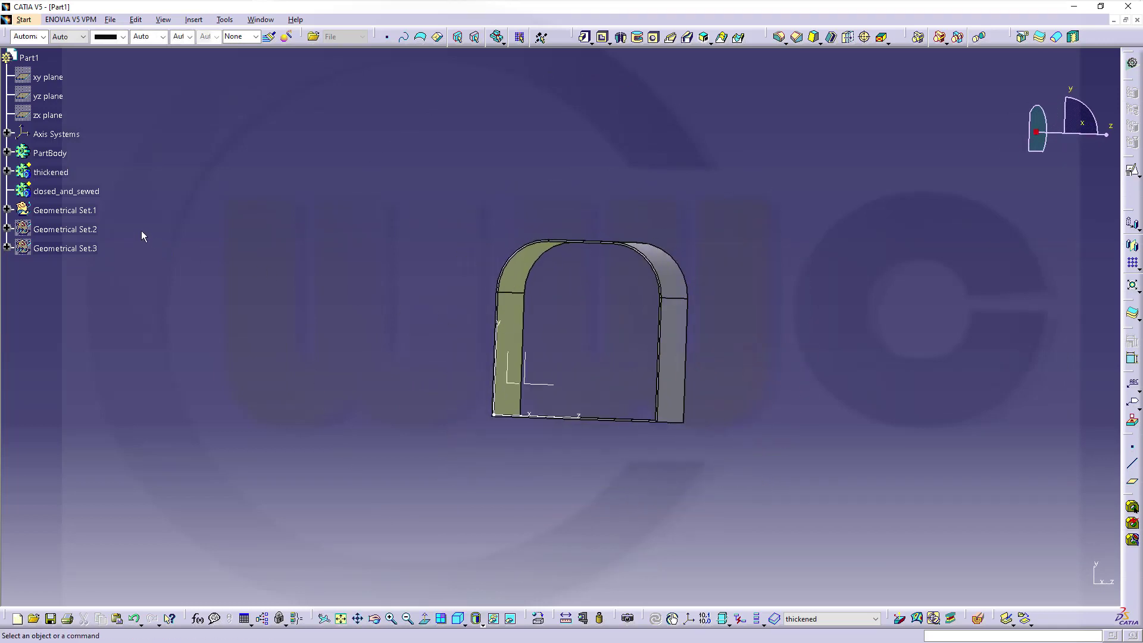
Step: Toggle visibility of the thickened and closed_and_sewed bodies and rotate the part
{"action": "left_click", "coordinate": [54, 172]}
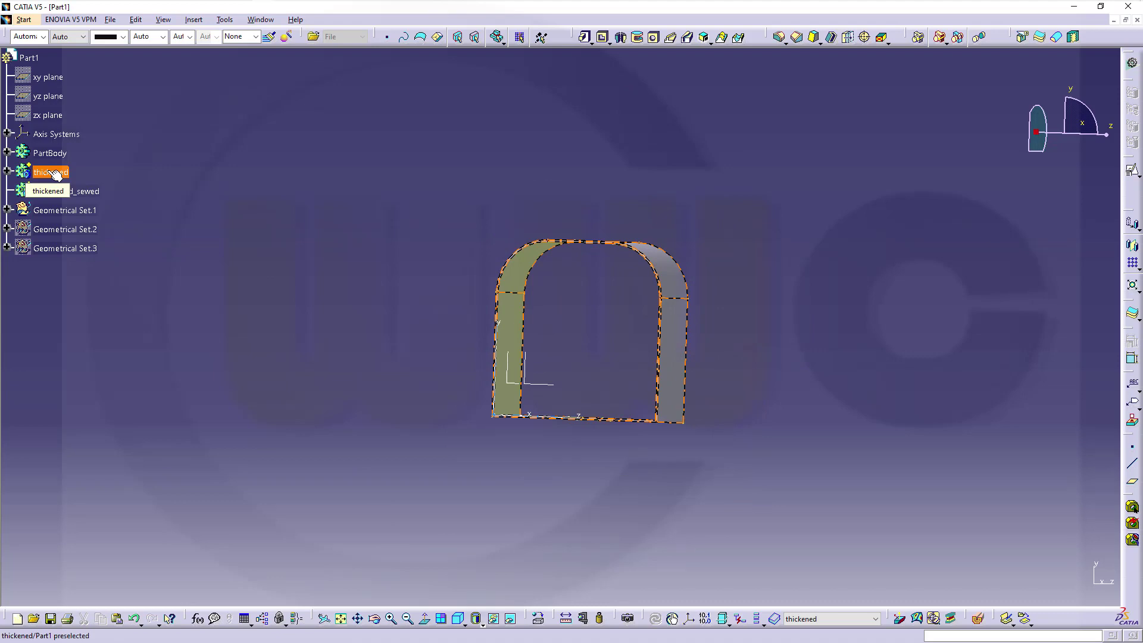
{"action": "right_click", "coordinate": [54, 172]}
{"action": "left_click", "coordinate": [92, 212]}
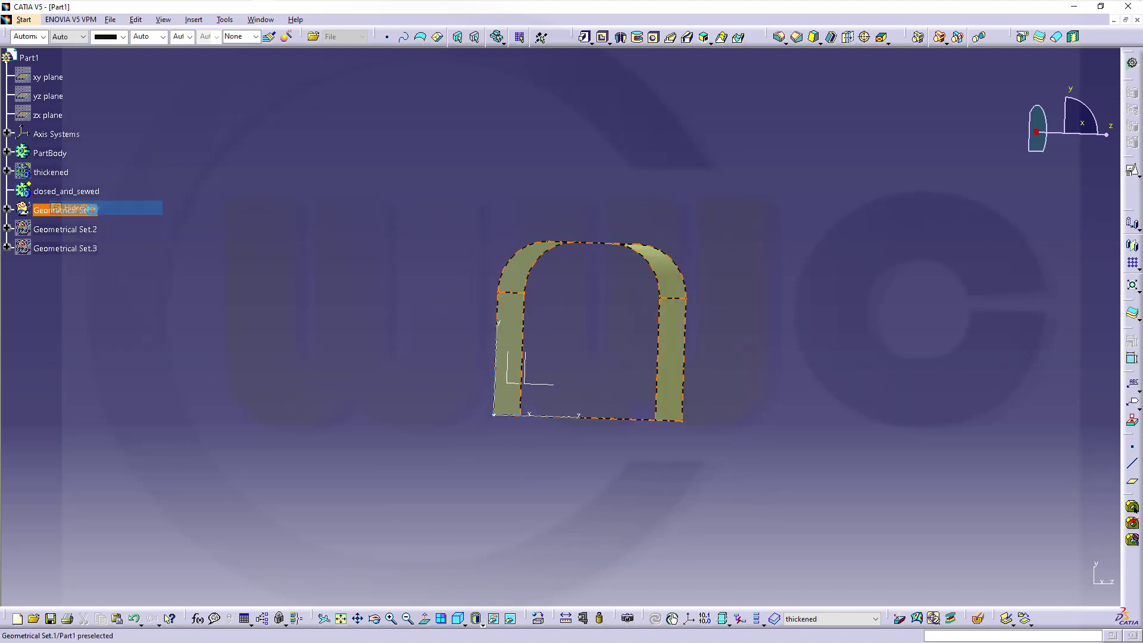
{"action": "left_click", "coordinate": [76, 197]}
{"action": "right_click", "coordinate": [77, 197]}
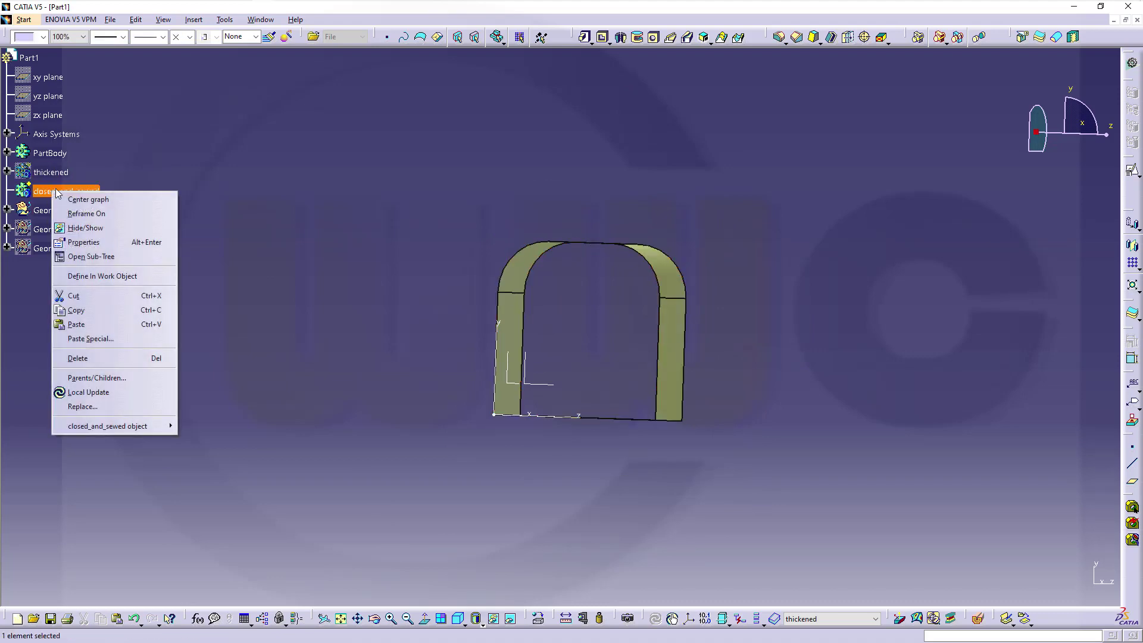
{"action": "left_click", "coordinate": [92, 230]}
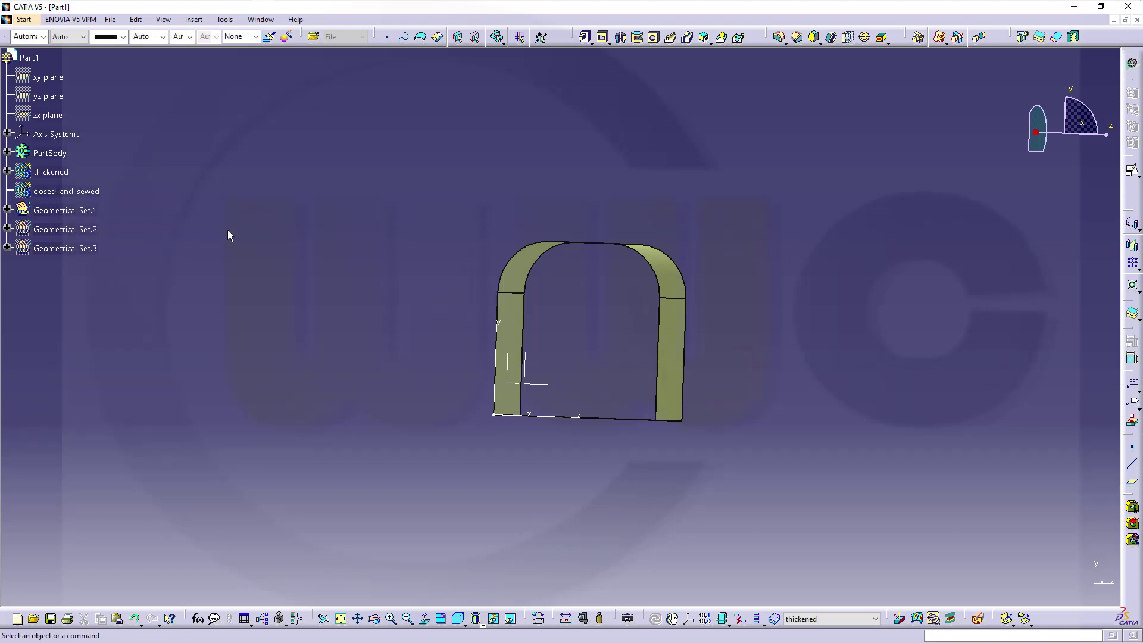
{"action": "middle_click_drag", "start_coordinate": [620, 287], "coordinate": [467, 320]}
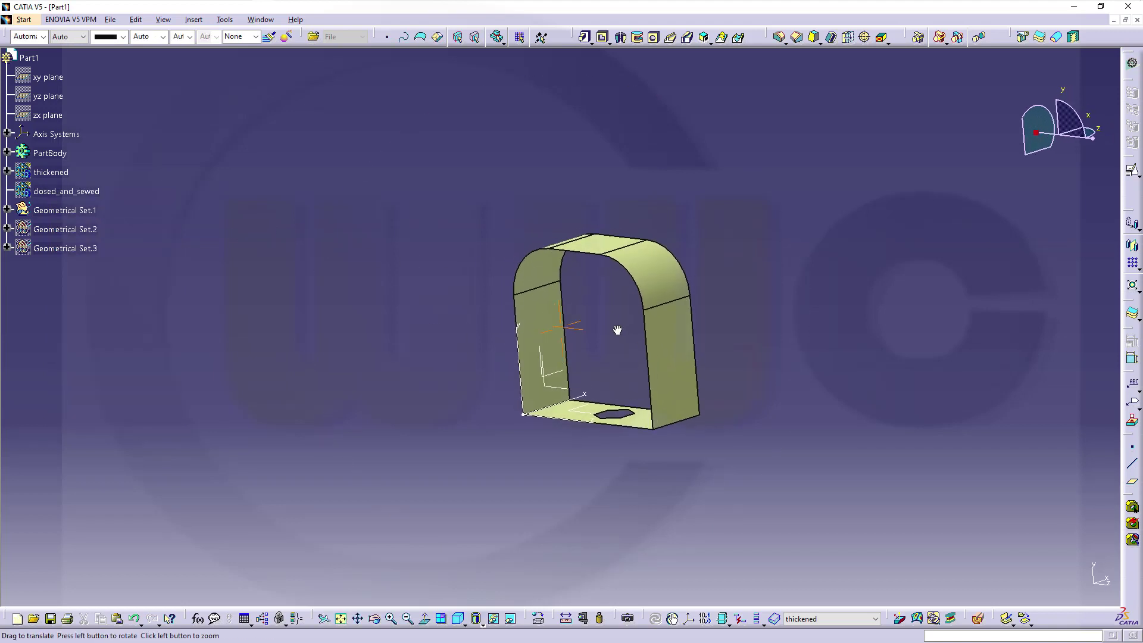
{"action": "mouse_move", "coordinate": [689, 327]}
{"action": "middle_mouse_down"}
{"action": "mouse_move", "coordinate": [444, 381]}
{"action": "mouse_move", "coordinate": [263, 402]}
{"action": "mouse_move", "coordinate": [256, 416]}
{"action": "mouse_move", "coordinate": [477, 378]}
{"action": "mouse_move", "coordinate": [589, 281]}
{"action": "mouse_move", "coordinate": [730, 277]}
{"action": "mouse_move", "coordinate": [771, 388]}
{"action": "mouse_move", "coordinate": [752, 418]}
{"action": "middle_mouse_up"}
{"action": "mouse_move", "coordinate": [617, 363]}
{"action": "middle_mouse_down"}
{"action": "mouse_move", "coordinate": [734, 373]}
{"action": "mouse_move", "coordinate": [689, 377]}
{"action": "middle_mouse_up"}
Step: Make closed_and_sewed the in-work object and rotate to inspect the band surface
{"action": "right_click", "coordinate": [59, 191]}
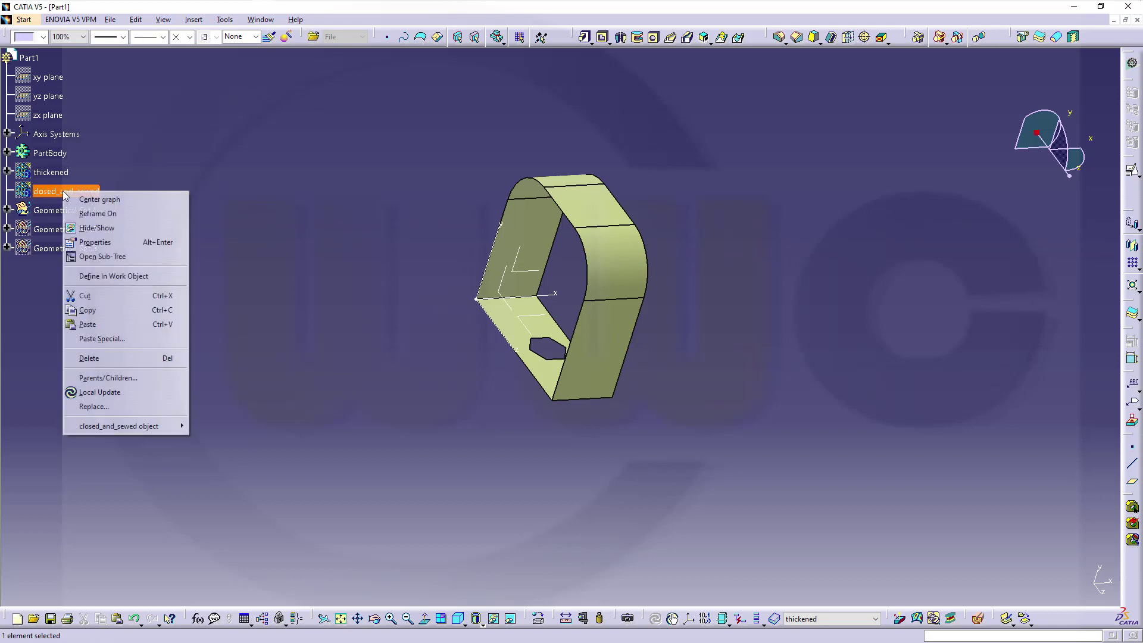
{"action": "left_click", "coordinate": [89, 229]}
{"action": "right_click", "coordinate": [69, 193]}
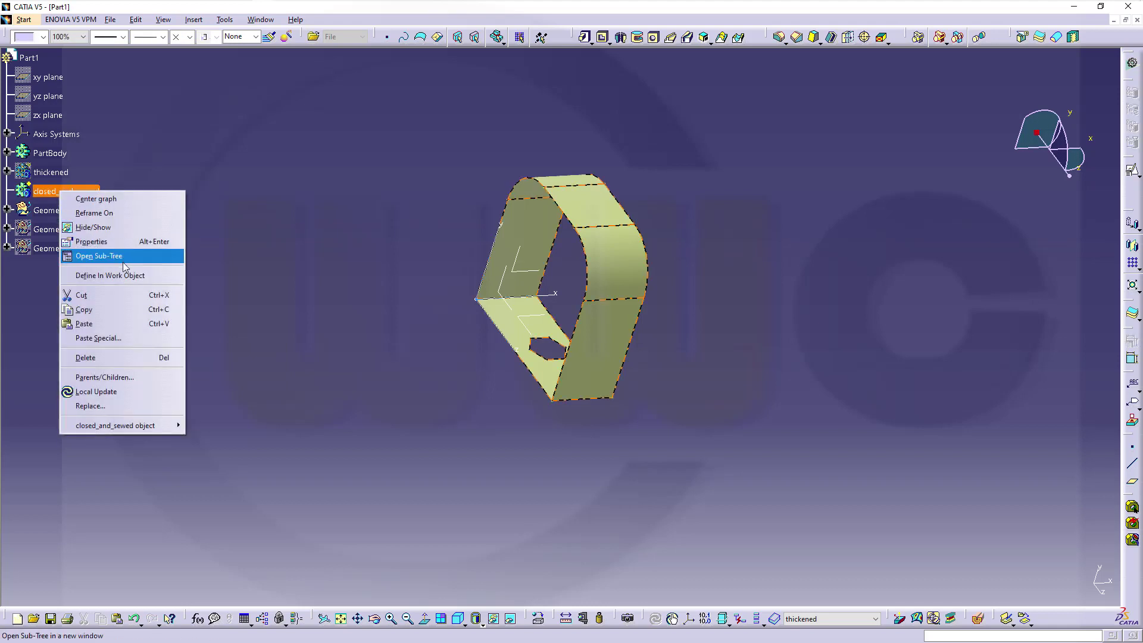
{"action": "mouse_move", "coordinate": [384, 215]}
{"action": "middle_mouse_down"}
{"action": "mouse_move", "coordinate": [420, 265]}
{"action": "mouse_move", "coordinate": [774, 320]}
{"action": "middle_mouse_up"}
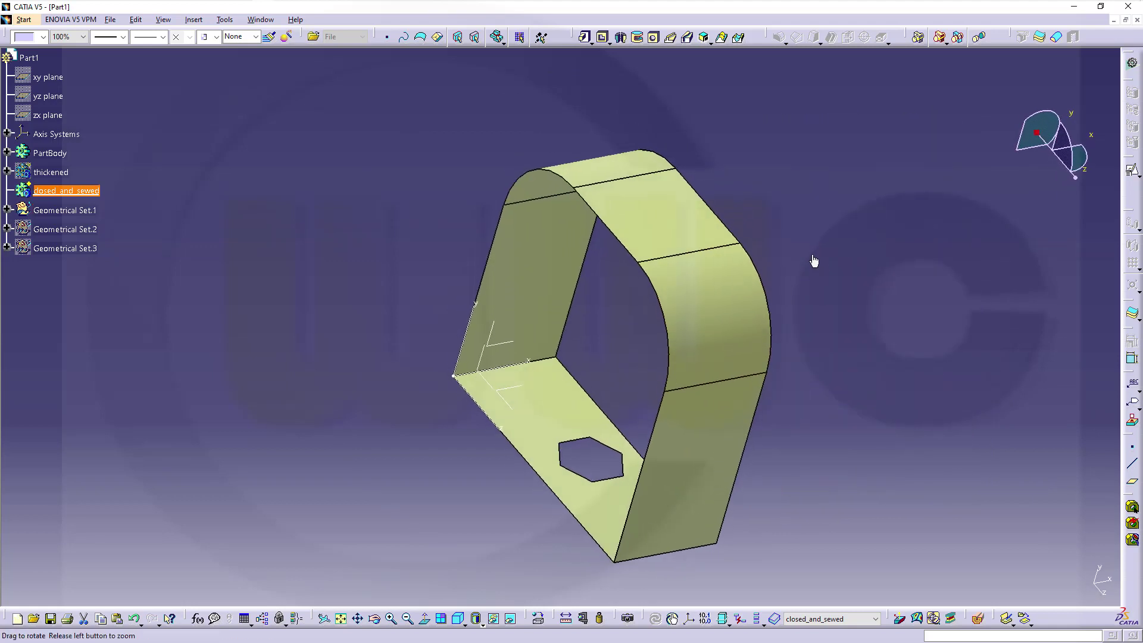
{"action": "mouse_move", "coordinate": [775, 320]}
{"action": "middle_mouse_down"}
{"action": "mouse_move", "coordinate": [584, 208]}
{"action": "mouse_move", "coordinate": [772, 284]}
{"action": "mouse_move", "coordinate": [661, 333]}
{"action": "mouse_move", "coordinate": [740, 299]}
{"action": "mouse_move", "coordinate": [717, 324]}
{"action": "mouse_move", "coordinate": [763, 283]}
{"action": "mouse_move", "coordinate": [704, 324]}
{"action": "middle_mouse_up"}
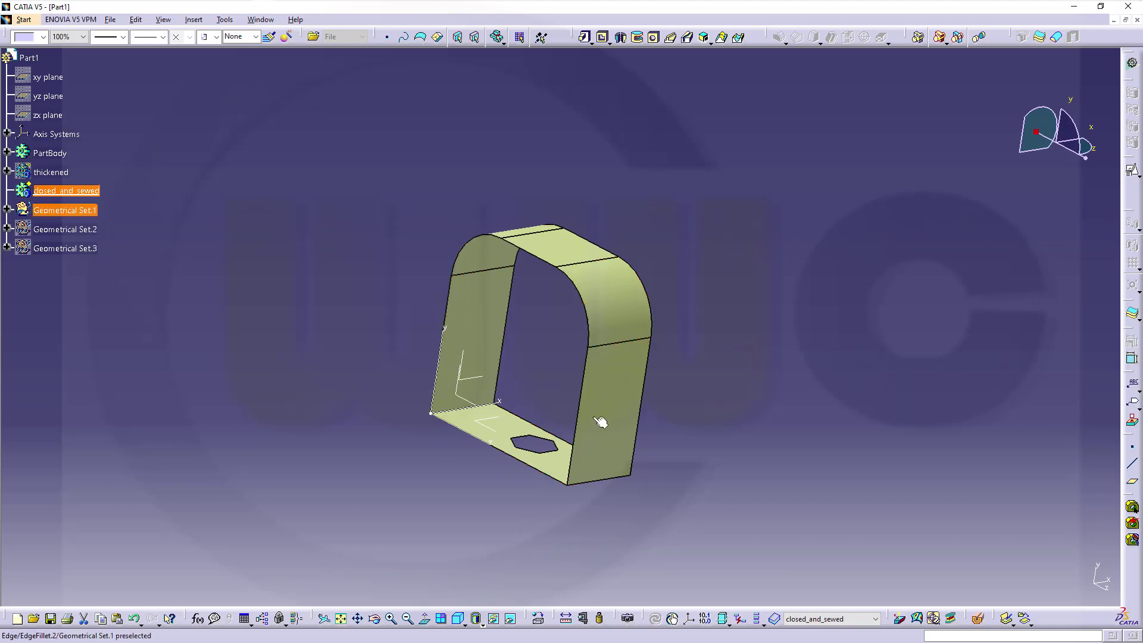
{"action": "mouse_move", "coordinate": [690, 406]}
{"action": "middle_mouse_down"}
{"action": "mouse_move", "coordinate": [627, 417]}
{"action": "mouse_move", "coordinate": [415, 380]}
{"action": "middle_mouse_up"}
{"action": "mouse_move", "coordinate": [822, 379]}
{"action": "middle_mouse_down"}
{"action": "mouse_move", "coordinate": [590, 377]}
{"action": "mouse_move", "coordinate": [751, 381]}
{"action": "mouse_move", "coordinate": [744, 389]}
{"action": "middle_mouse_up"}
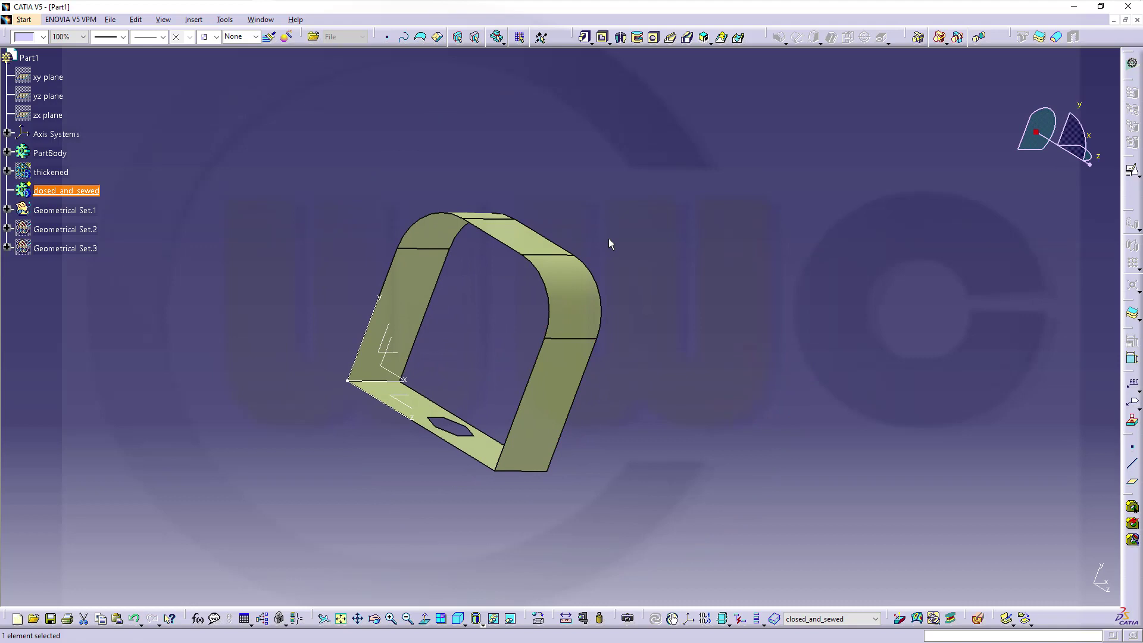
Step: Close the band surface into a solid with capped ends and inspect it
{"action": "left_click", "coordinate": [1056, 37]}
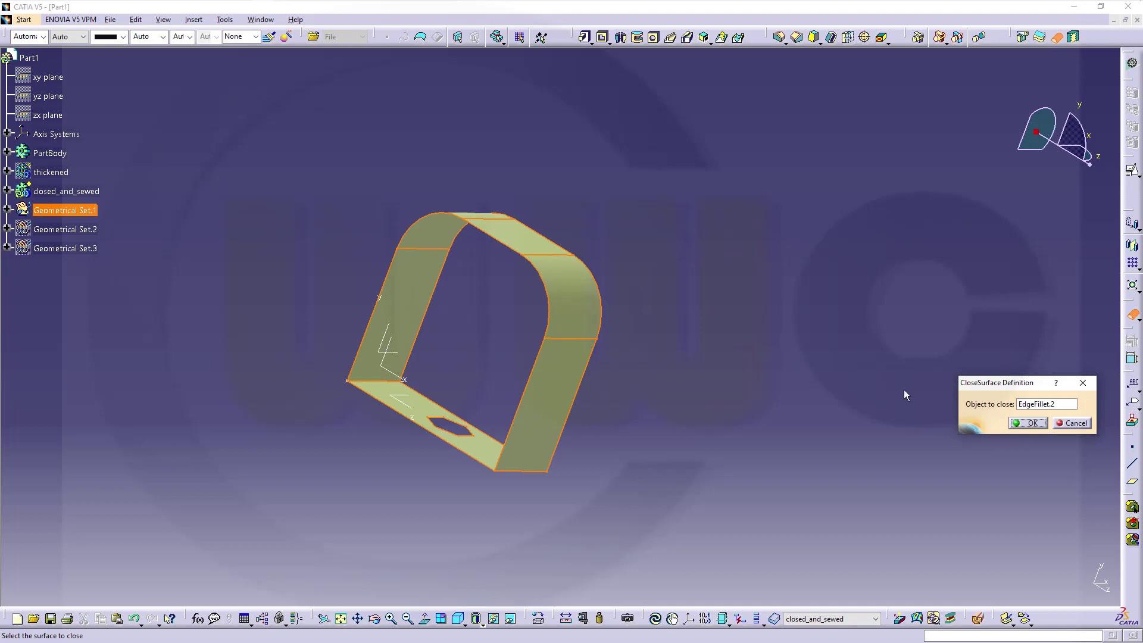
{"action": "left_click", "coordinate": [1032, 424]}
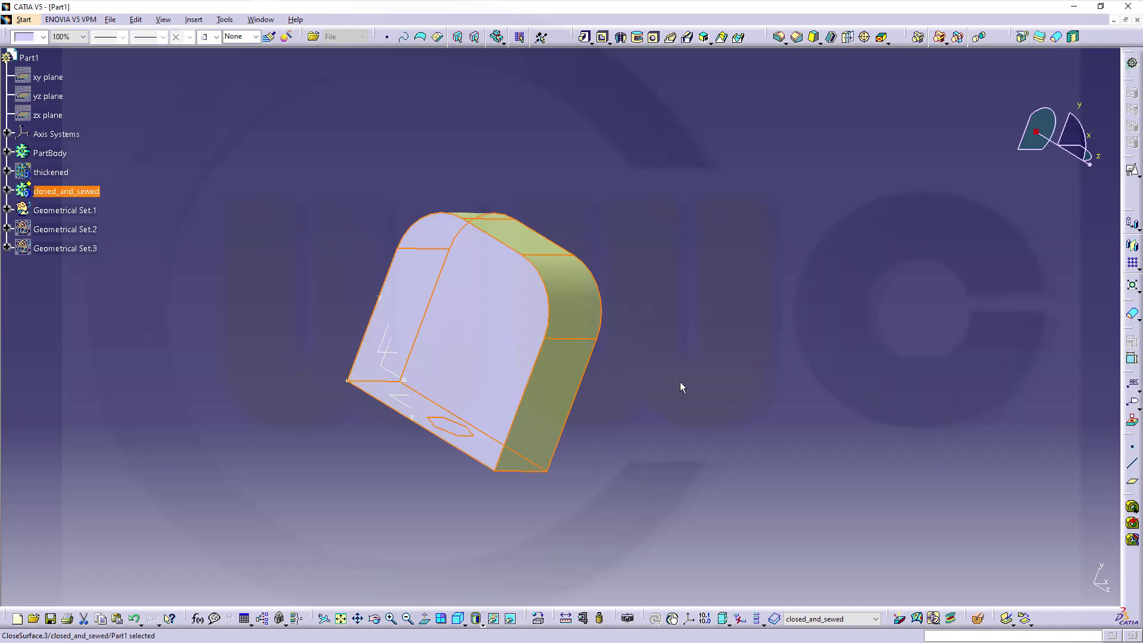
{"action": "left_click", "coordinate": [671, 362]}
{"action": "mouse_move", "coordinate": [671, 361]}
{"action": "middle_mouse_down"}
{"action": "mouse_move", "coordinate": [518, 357]}
{"action": "mouse_move", "coordinate": [733, 349]}
{"action": "mouse_move", "coordinate": [771, 315]}
{"action": "middle_mouse_up"}
{"action": "mouse_move", "coordinate": [789, 246]}
{"action": "middle_mouse_down"}
{"action": "mouse_move", "coordinate": [630, 192]}
{"action": "mouse_move", "coordinate": [518, 195]}
{"action": "middle_mouse_up"}
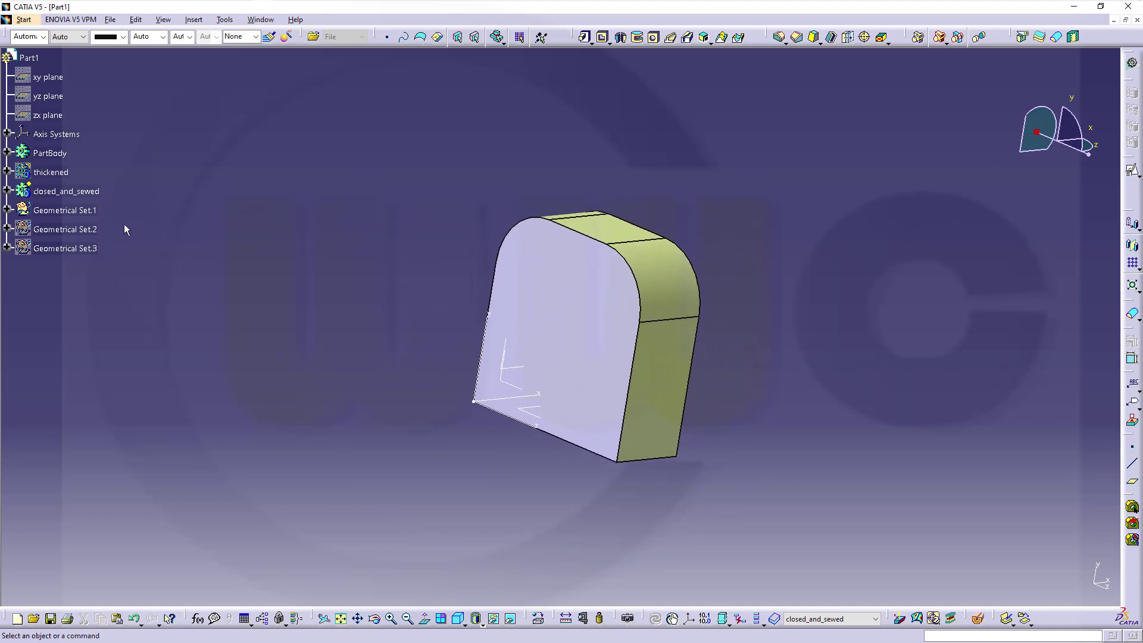
Step: Hide Geometrical Set.1's band surface and show Geometrical Set.2's cylindrical surface beside the solid
{"action": "left_click", "coordinate": [65, 210]}
{"action": "right_click", "coordinate": [64, 210]}
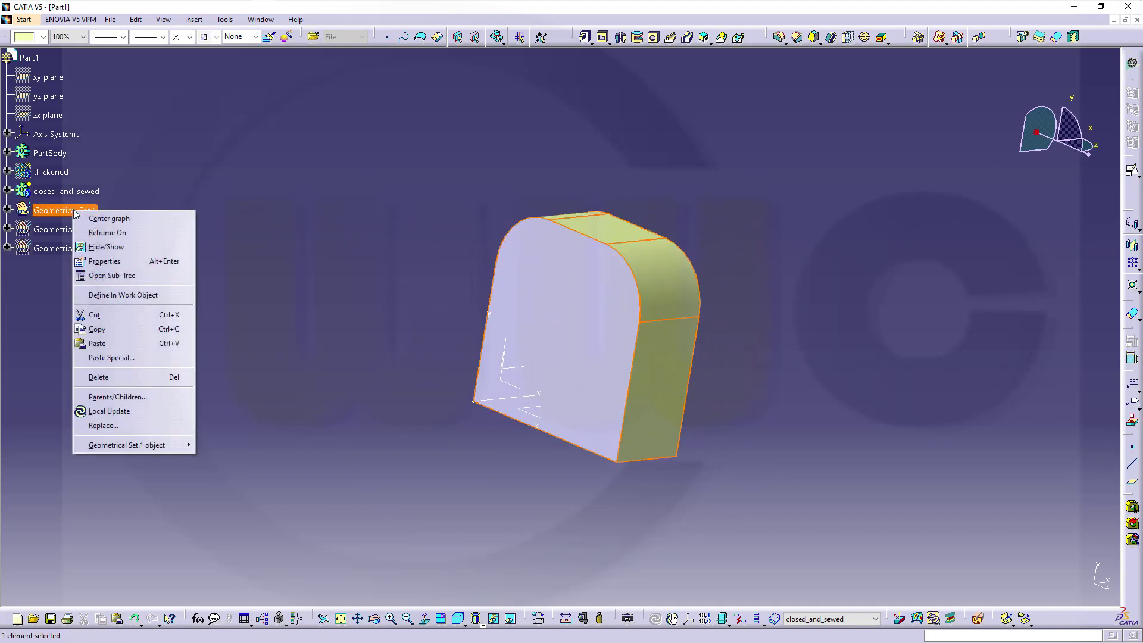
{"action": "left_click", "coordinate": [113, 246]}
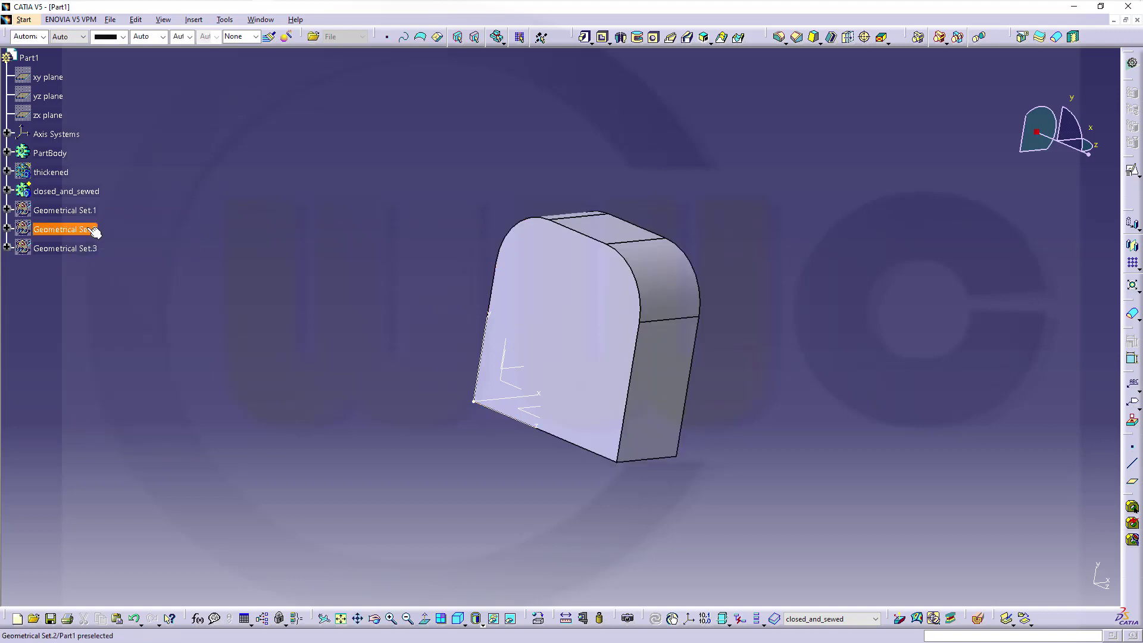
{"action": "right_click", "coordinate": [94, 231]}
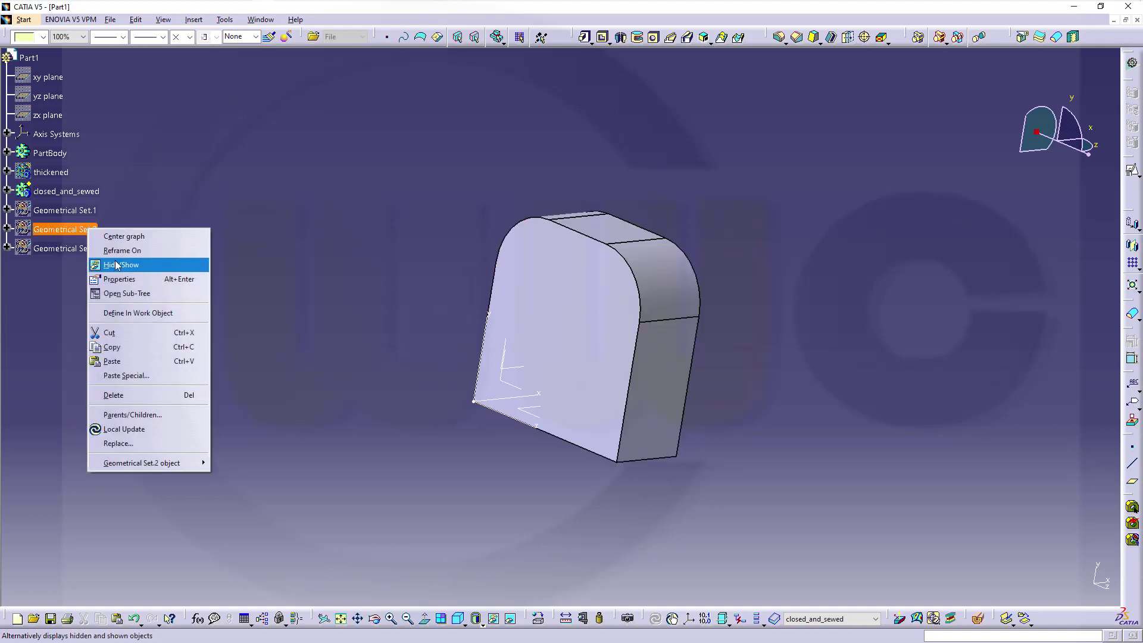
{"action": "left_click", "coordinate": [124, 261]}
{"action": "mouse_move", "coordinate": [337, 258]}
{"action": "middle_mouse_down"}
{"action": "mouse_move", "coordinate": [625, 353]}
{"action": "mouse_move", "coordinate": [642, 386]}
{"action": "middle_mouse_up"}
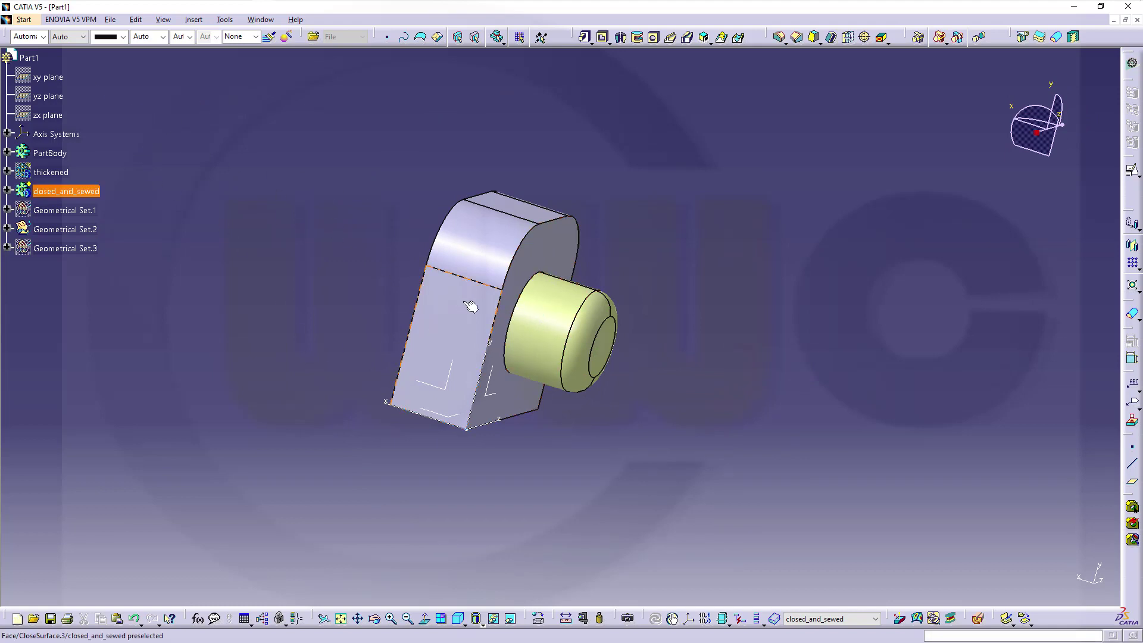
Step: Render the closed_and_sewed solid semi-transparent so the yellow cylinder shows through it
{"action": "left_click", "coordinate": [80, 192]}
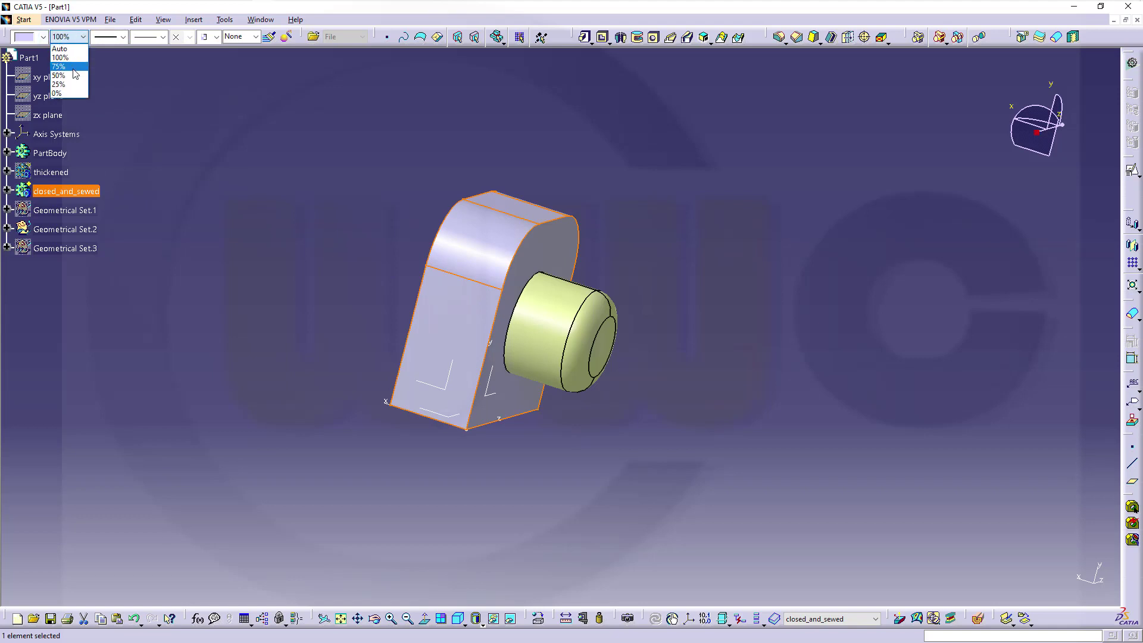
{"action": "left_click", "coordinate": [74, 78]}
{"action": "left_click", "coordinate": [349, 247]}
{"action": "middle_click_drag", "start_coordinate": [349, 248], "coordinate": [662, 328]}
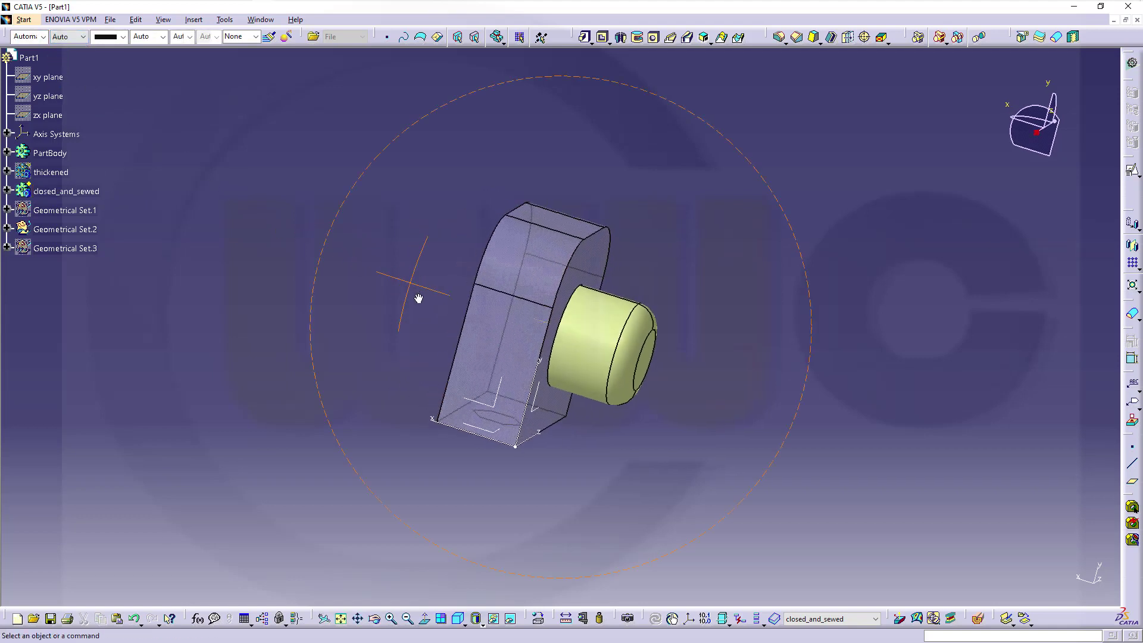
{"action": "mouse_move", "coordinate": [432, 315]}
{"action": "middle_mouse_down"}
{"action": "mouse_move", "coordinate": [321, 408]}
{"action": "mouse_move", "coordinate": [408, 403]}
{"action": "mouse_move", "coordinate": [375, 357]}
{"action": "mouse_move", "coordinate": [602, 449]}
{"action": "mouse_move", "coordinate": [548, 378]}
{"action": "middle_mouse_up"}
{"action": "left_click", "coordinate": [617, 308]}
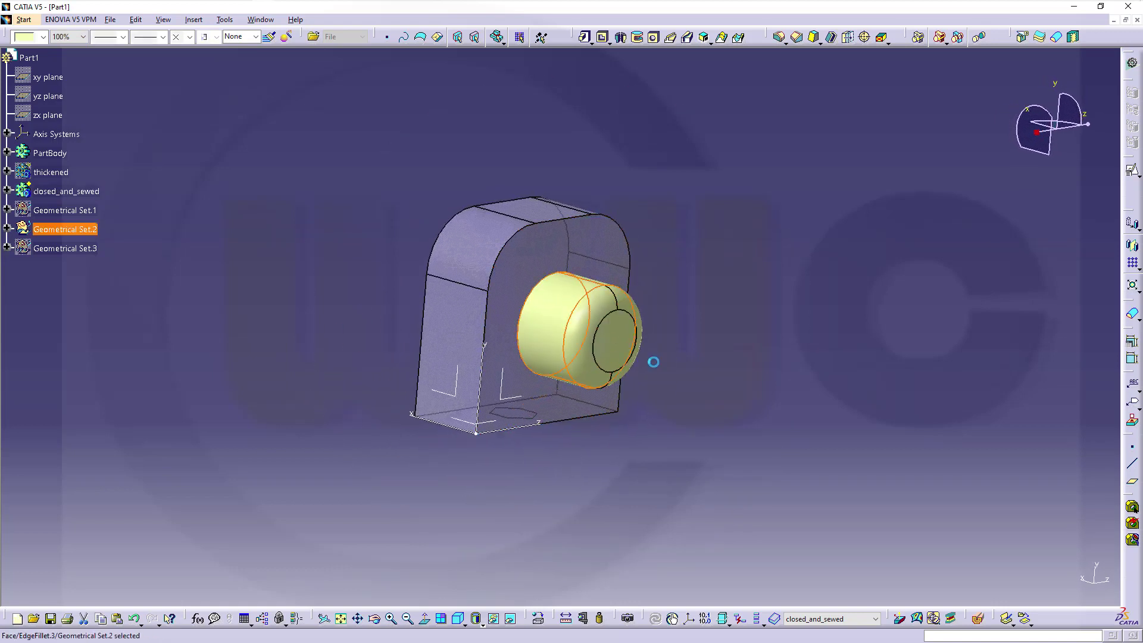
{"action": "left_click", "coordinate": [715, 281]}
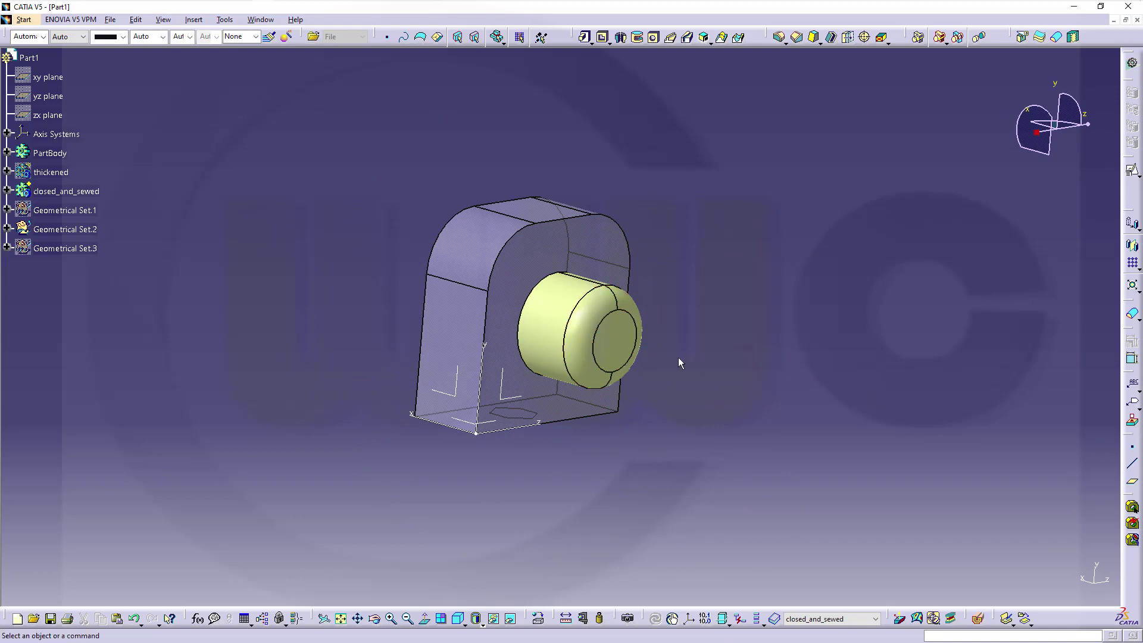
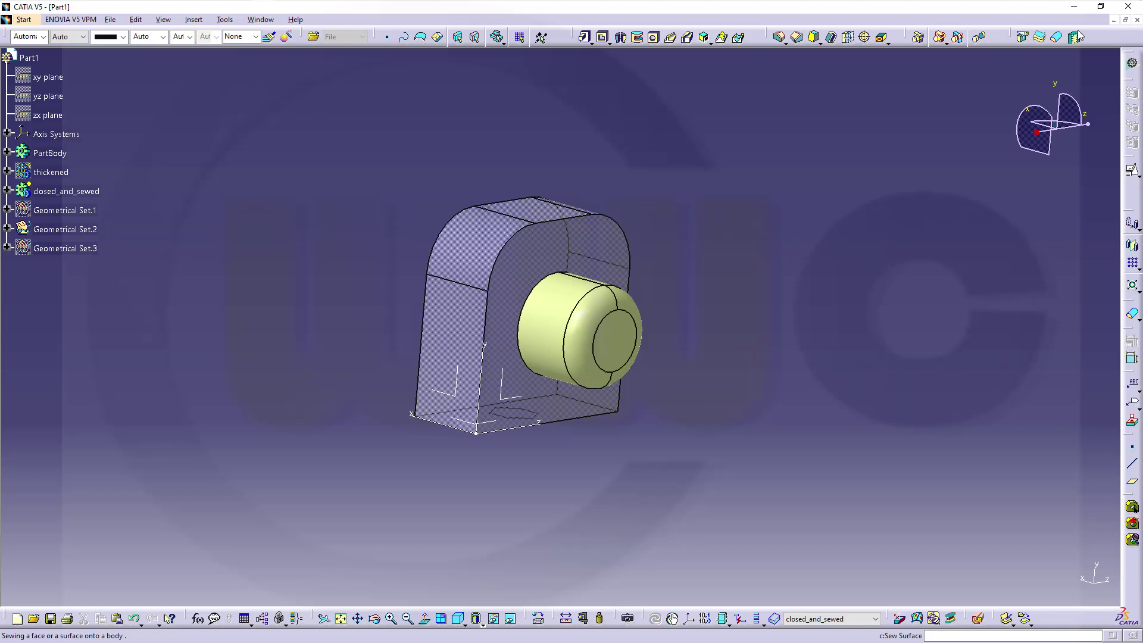
Step: Sew the cylinder surface (EdgeFillet.3) onto the closed_and_sewed body
{"action": "left_click", "coordinate": [1075, 38]}
{"action": "left_click", "coordinate": [597, 294]}
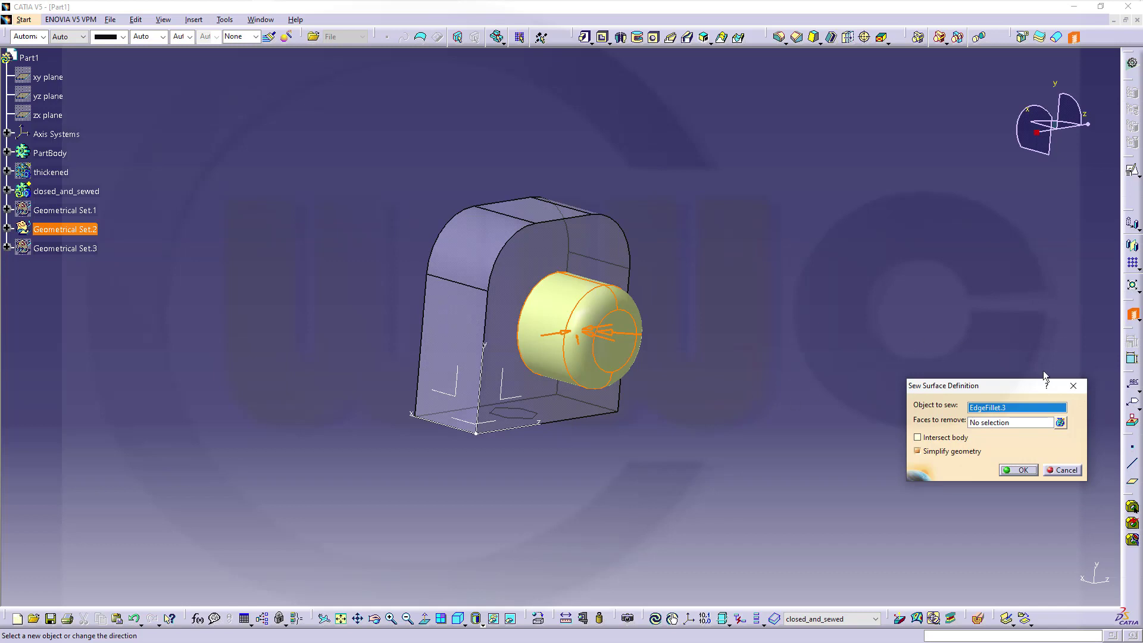
{"action": "left_click", "coordinate": [1025, 471]}
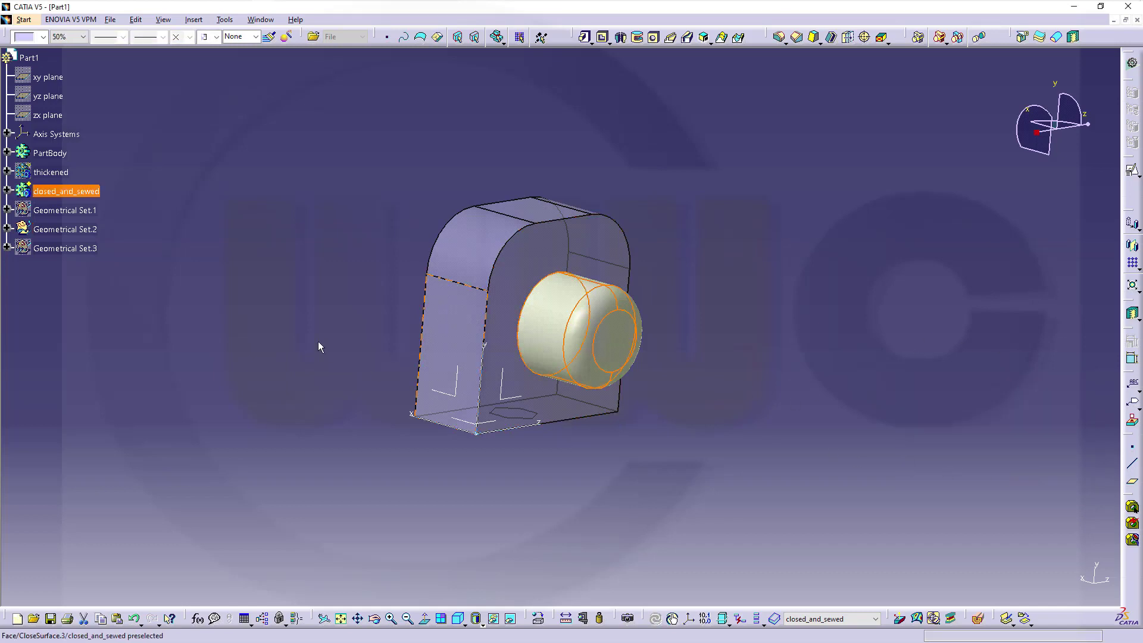
Step: Hide Geometrical Set.2 and inspect the sewn cylindrical boss
{"action": "right_click", "coordinate": [87, 227]}
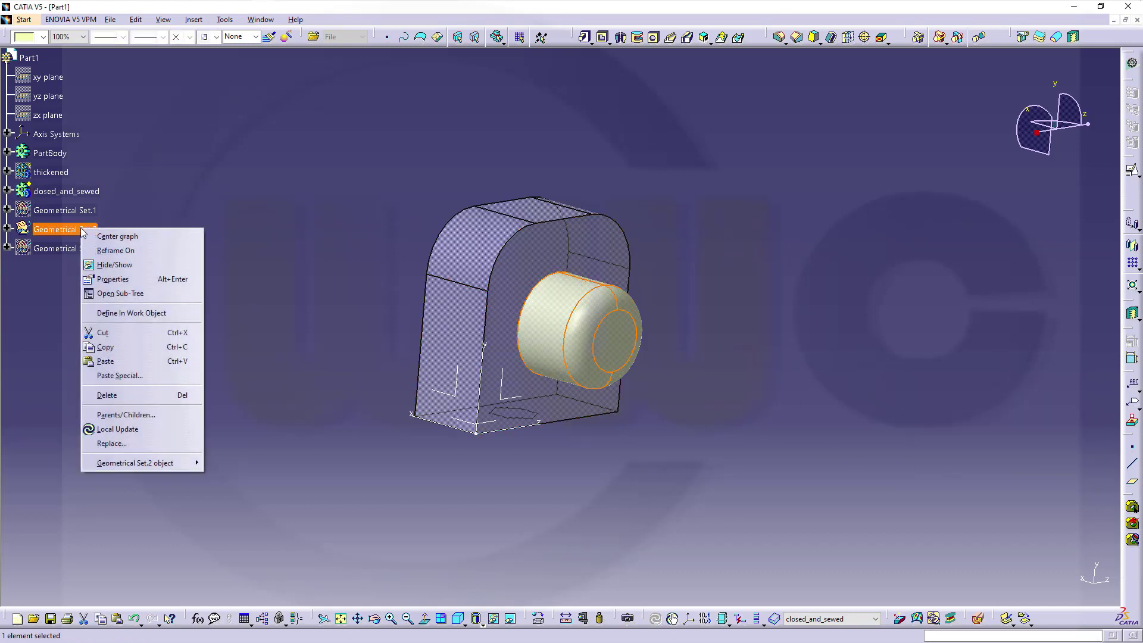
{"action": "left_click", "coordinate": [112, 265]}
{"action": "middle_click_drag", "start_coordinate": [572, 411], "coordinate": [720, 388]}
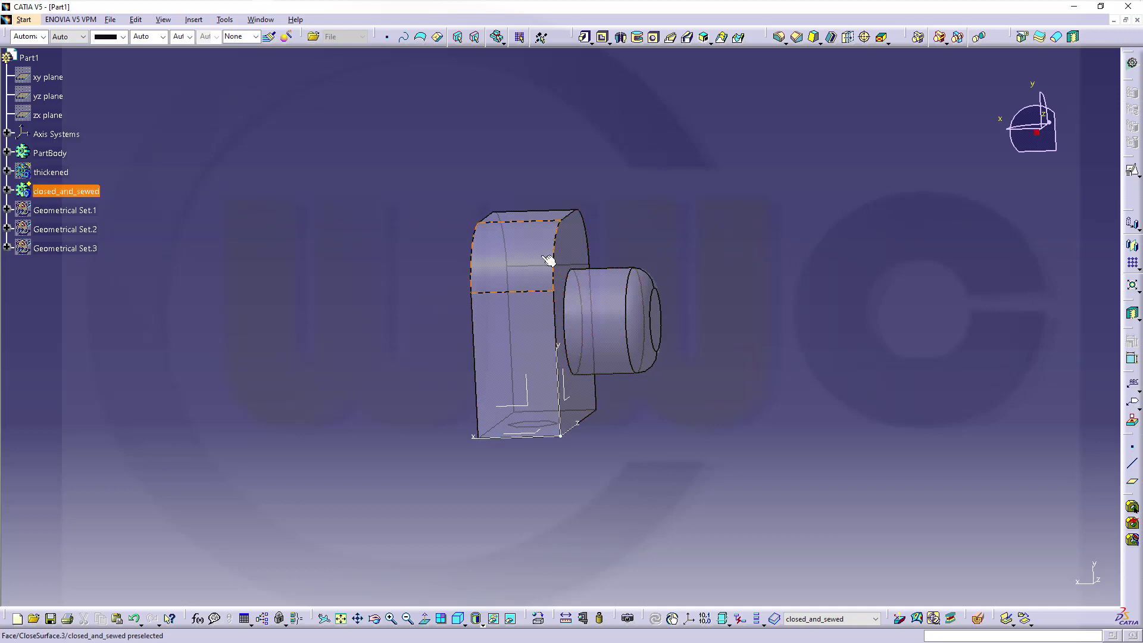
{"action": "mouse_move", "coordinate": [581, 302]}
{"action": "middle_mouse_down"}
{"action": "mouse_move", "coordinate": [659, 329]}
{"action": "mouse_move", "coordinate": [497, 184]}
{"action": "mouse_move", "coordinate": [614, 374]}
{"action": "mouse_move", "coordinate": [753, 363]}
{"action": "mouse_move", "coordinate": [761, 384]}
{"action": "mouse_move", "coordinate": [595, 414]}
{"action": "mouse_move", "coordinate": [531, 478]}
{"action": "mouse_move", "coordinate": [518, 364]}
{"action": "mouse_move", "coordinate": [477, 416]}
{"action": "middle_mouse_up"}
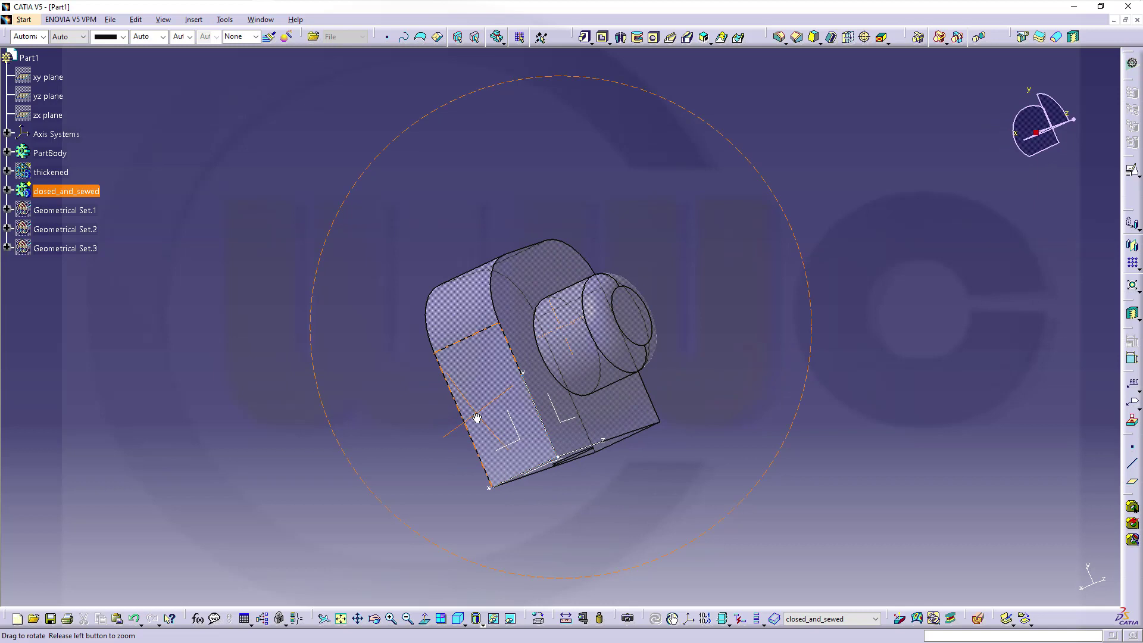
Step: Show Geometrical Set.3's rounded block surface and inspect it against the body
{"action": "middle_click_drag", "start_coordinate": [250, 310], "coordinate": [222, 292]}
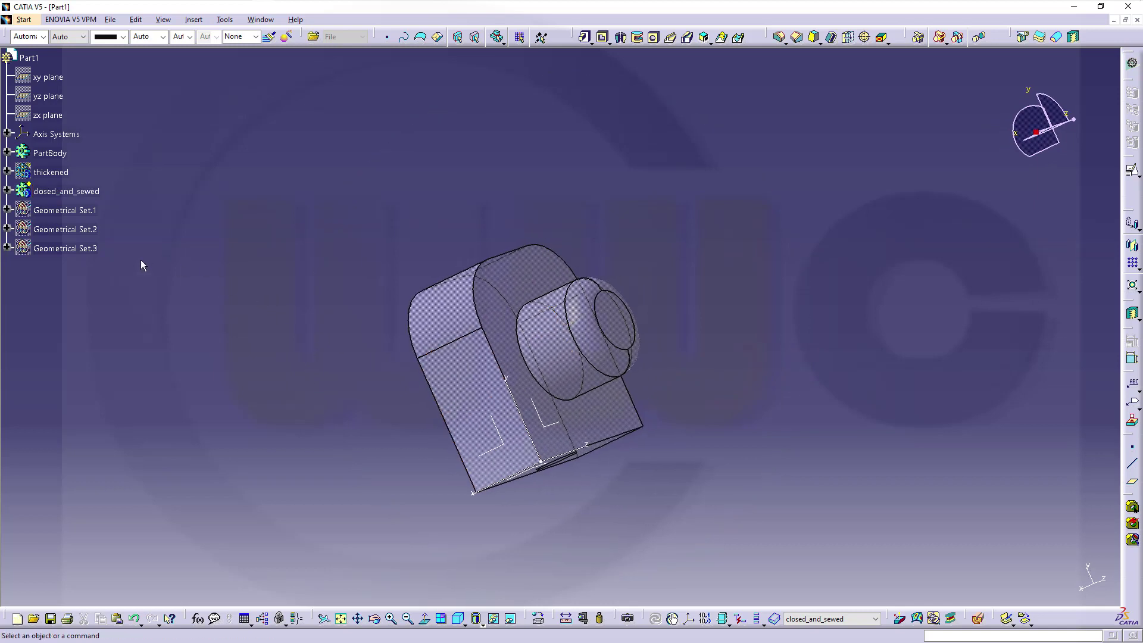
{"action": "right_click", "coordinate": [82, 251]}
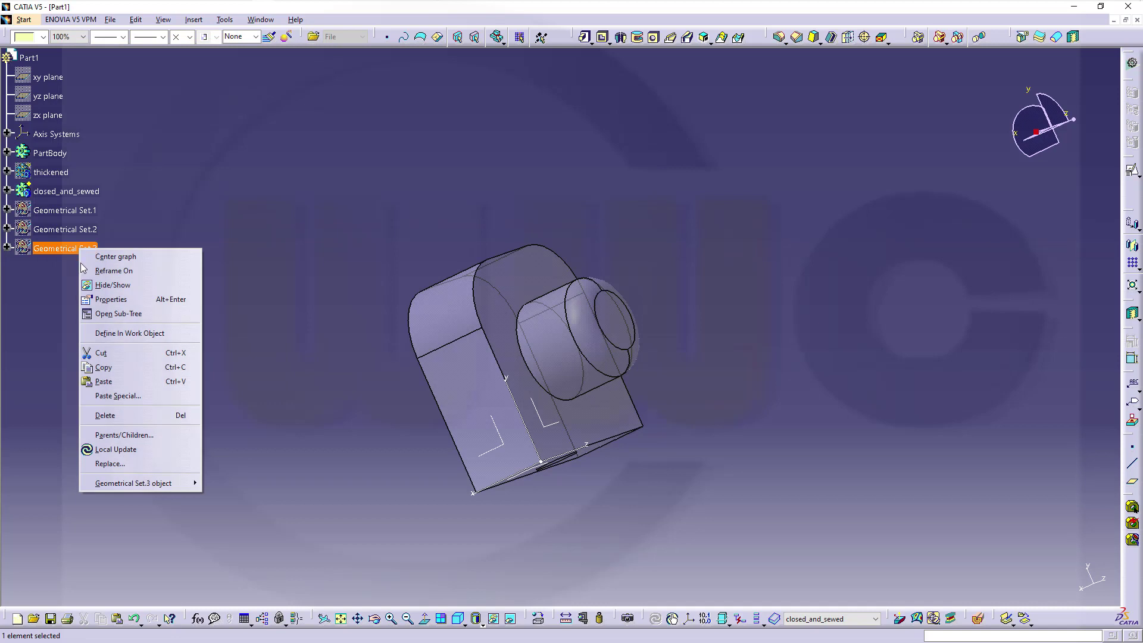
{"action": "left_click", "coordinate": [112, 286]}
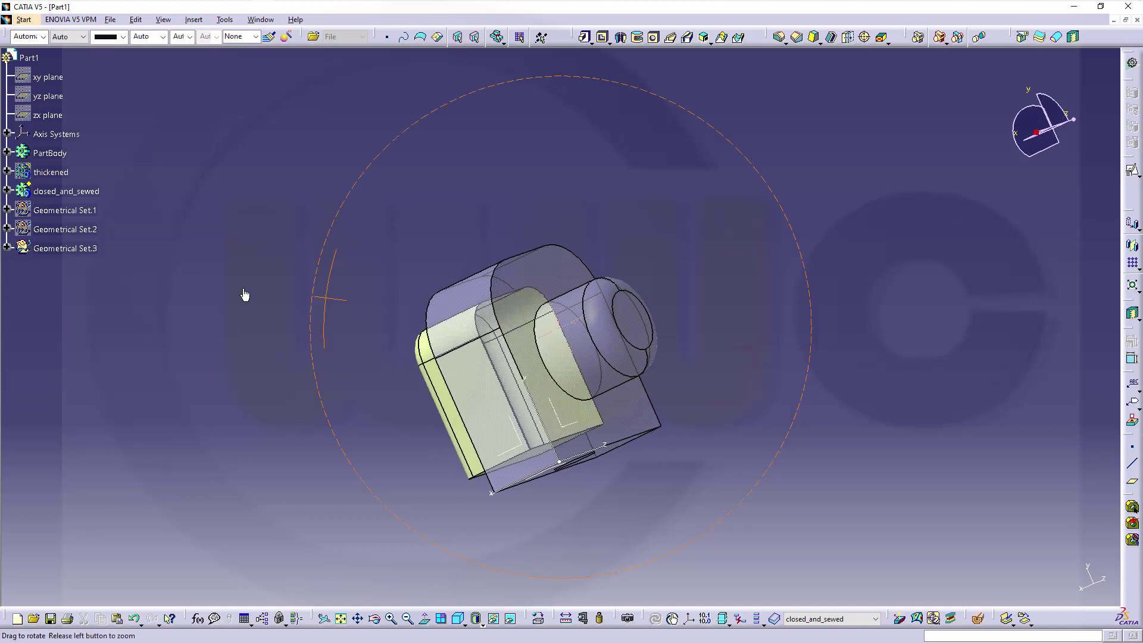
{"action": "mouse_move", "coordinate": [245, 295]}
{"action": "middle_mouse_down"}
{"action": "mouse_move", "coordinate": [712, 339]}
{"action": "mouse_move", "coordinate": [559, 429]}
{"action": "middle_mouse_up"}
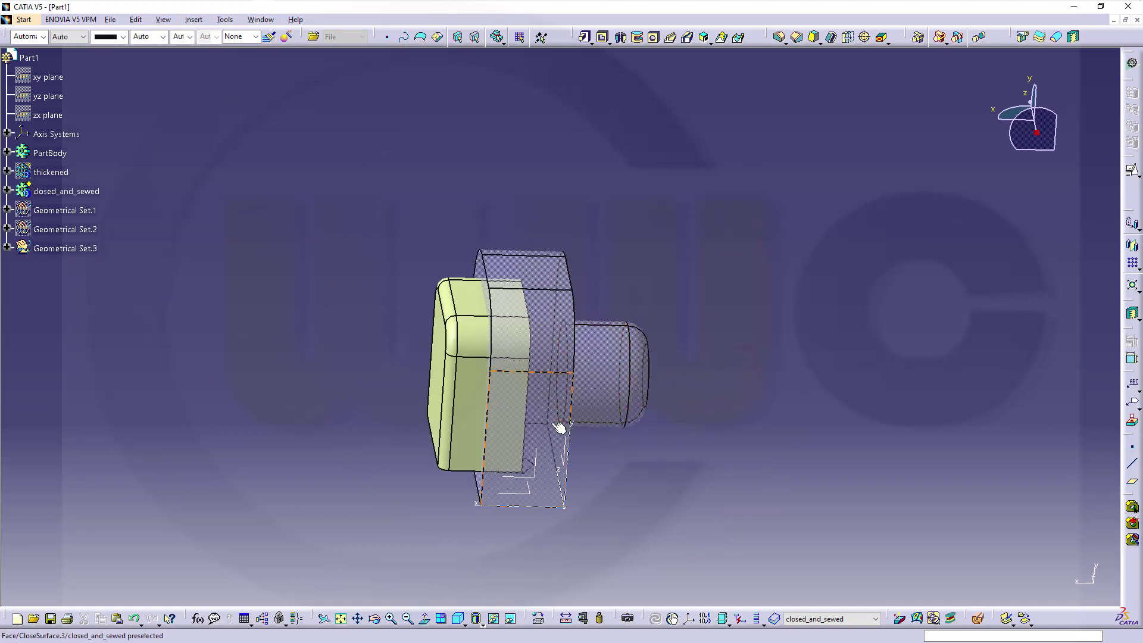
{"action": "mouse_move", "coordinate": [408, 460]}
{"action": "middle_mouse_down"}
{"action": "mouse_move", "coordinate": [493, 330]}
{"action": "mouse_move", "coordinate": [396, 324]}
{"action": "mouse_move", "coordinate": [480, 388]}
{"action": "mouse_move", "coordinate": [709, 401]}
{"action": "mouse_move", "coordinate": [590, 357]}
{"action": "mouse_move", "coordinate": [806, 404]}
{"action": "mouse_move", "coordinate": [1019, 240]}
{"action": "middle_mouse_up"}
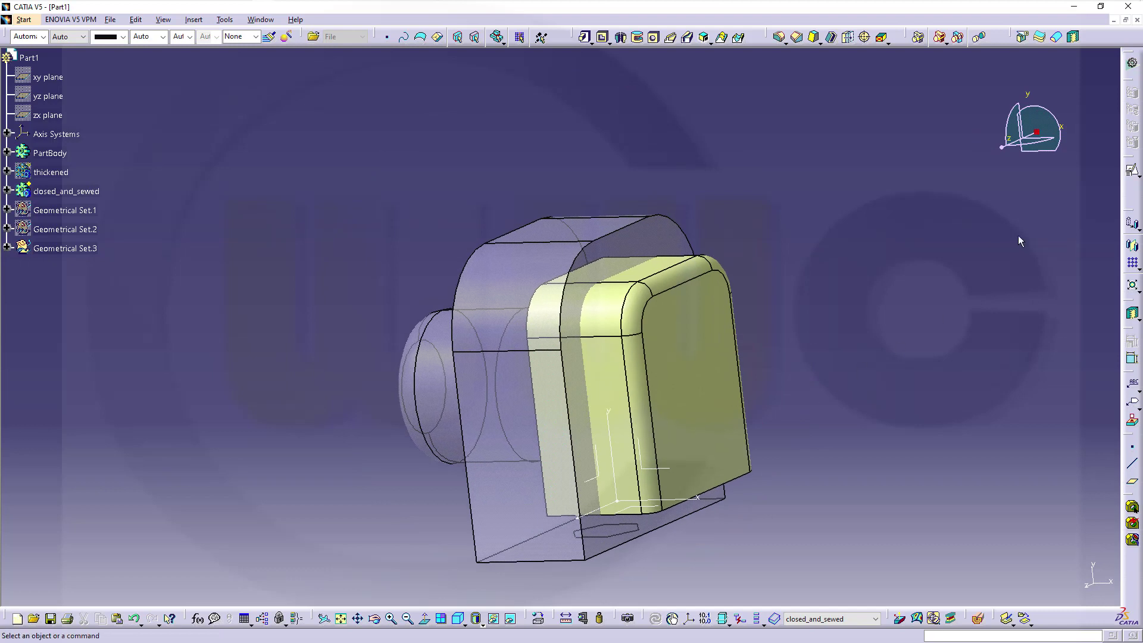
Step: Sew the rounded block surface (EdgeFillet.4) onto the closed_and_sewed body
{"action": "left_click", "coordinate": [1075, 38]}
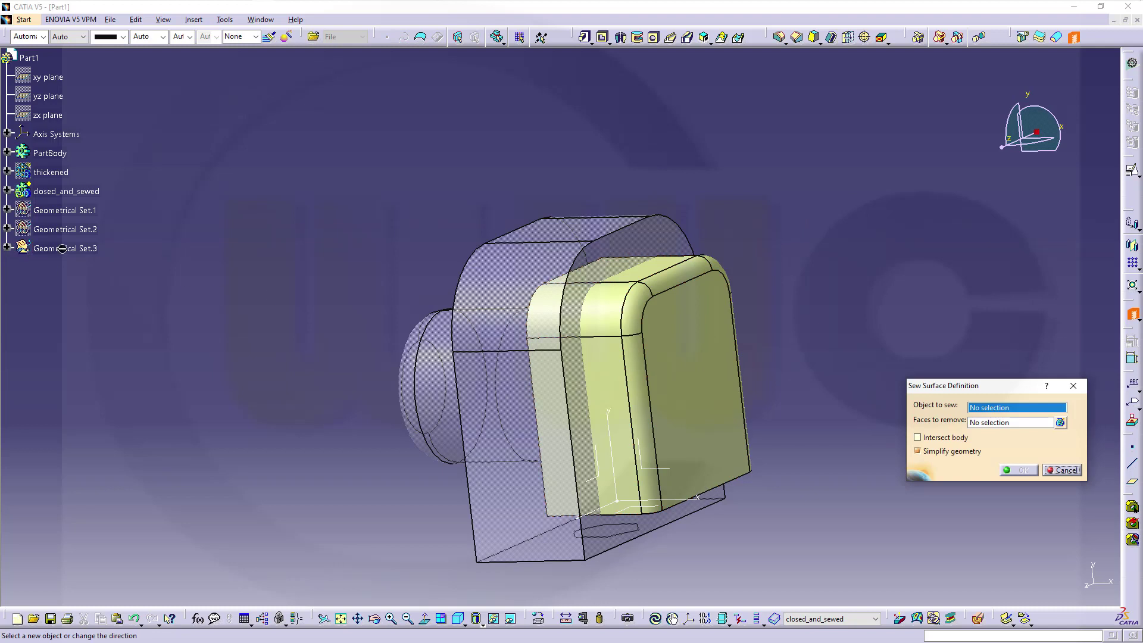
{"action": "left_click", "coordinate": [705, 353]}
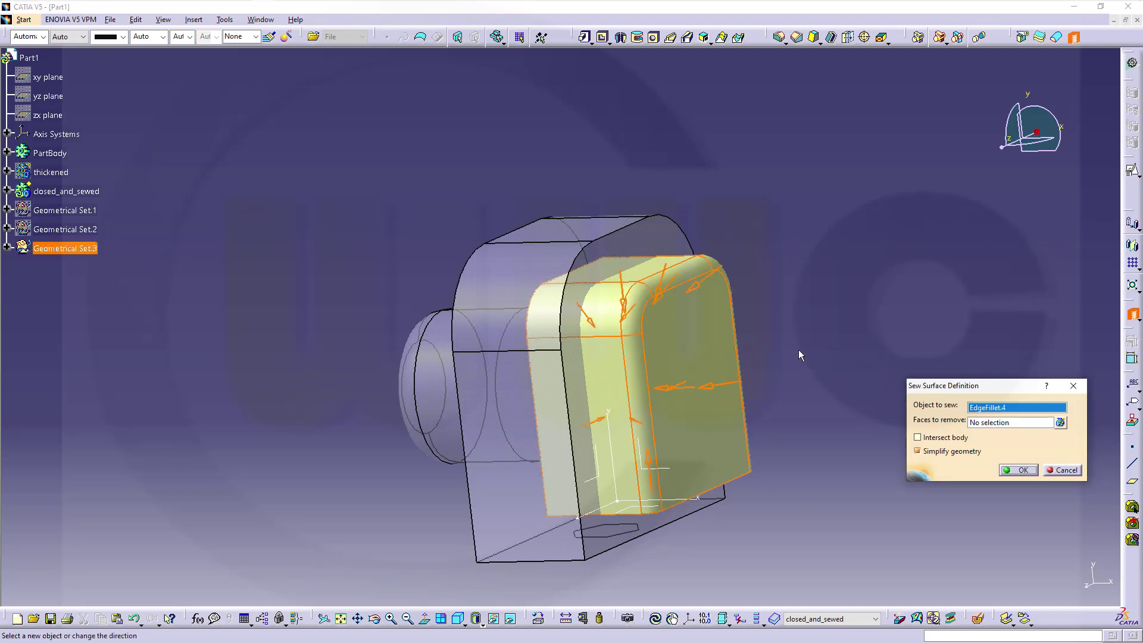
{"action": "mouse_move", "coordinate": [799, 356]}
{"action": "middle_mouse_down"}
{"action": "mouse_move", "coordinate": [788, 198]}
{"action": "mouse_move", "coordinate": [785, 214]}
{"action": "middle_mouse_up"}
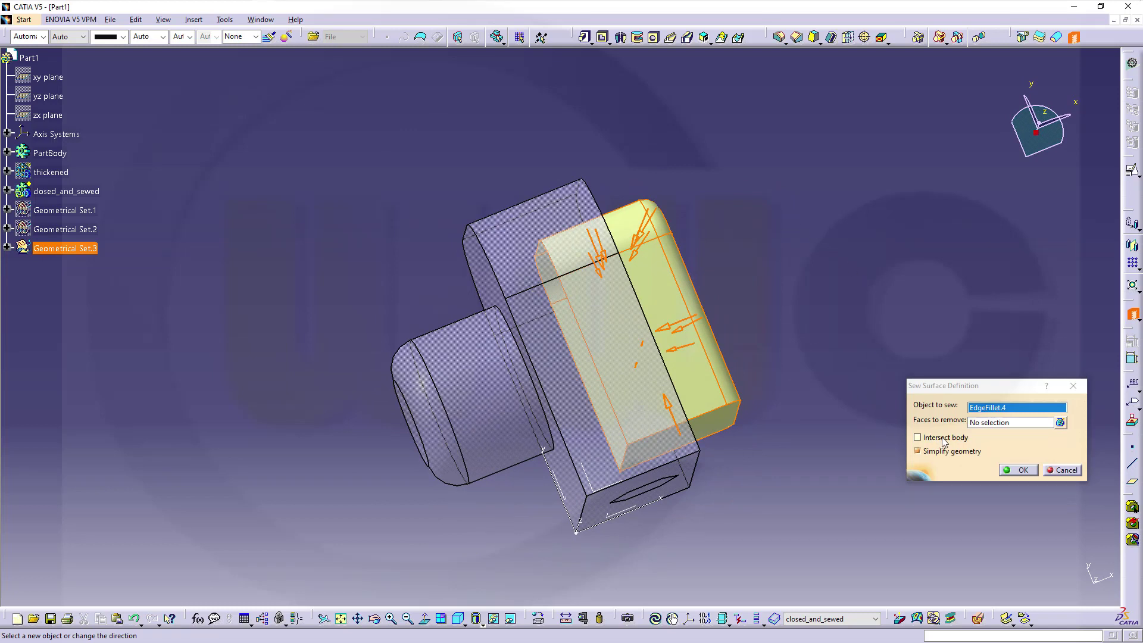
{"action": "left_click", "coordinate": [918, 438]}
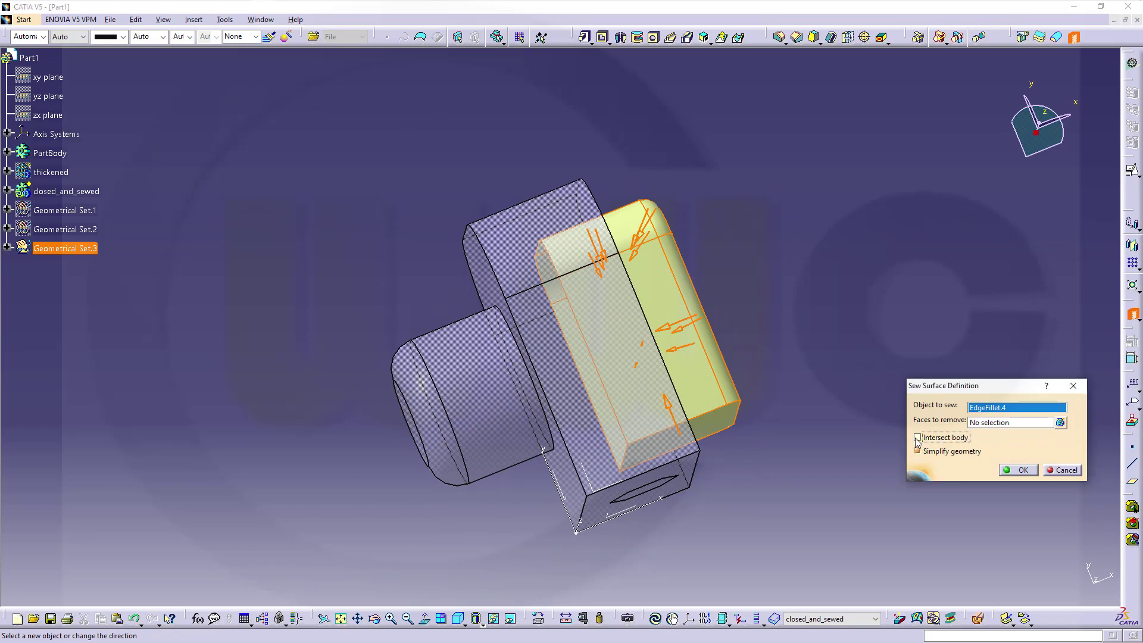
{"action": "left_click", "coordinate": [1035, 474]}
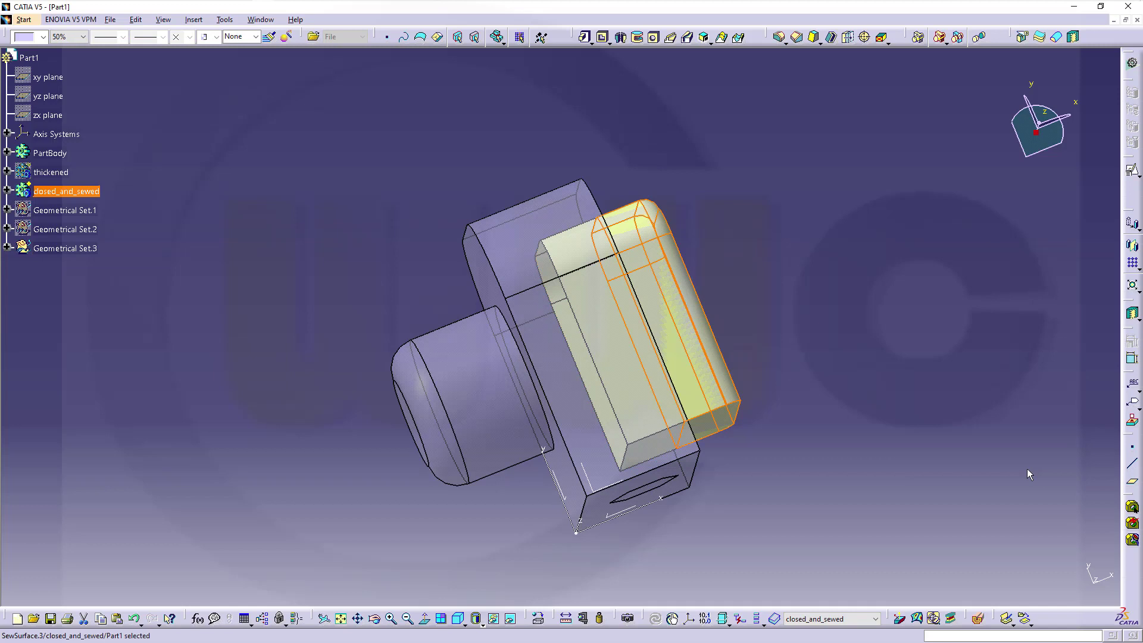
Step: Hide Geometrical Set.3 and inspect the closed_and_sewed body
{"action": "middle_click_drag", "start_coordinate": [799, 309], "coordinate": [720, 380]}
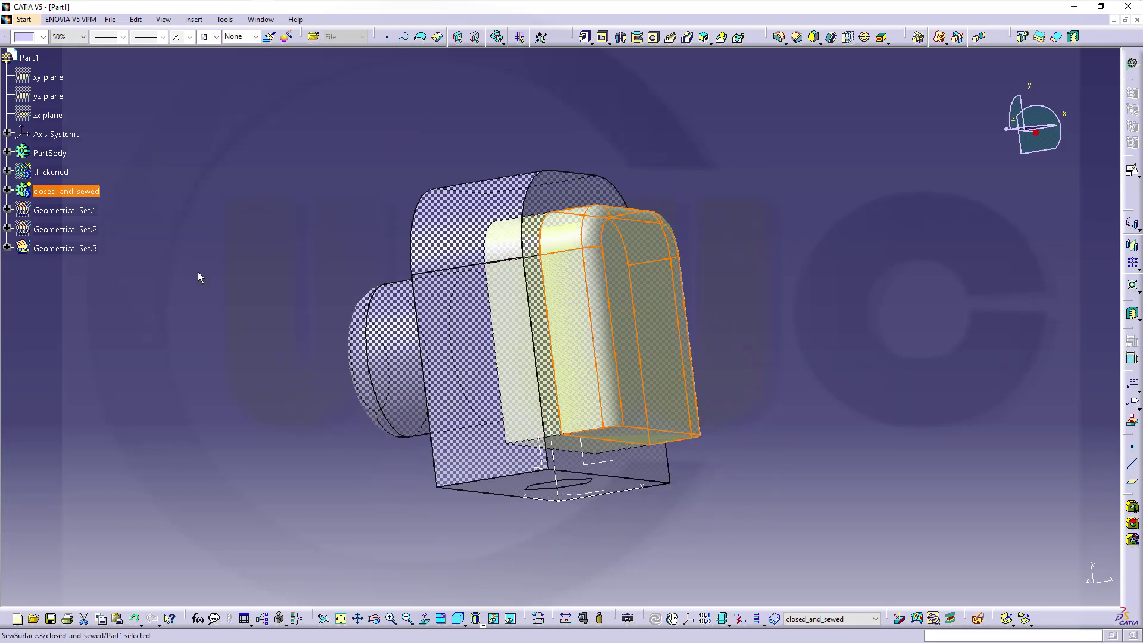
{"action": "right_click", "coordinate": [68, 247]}
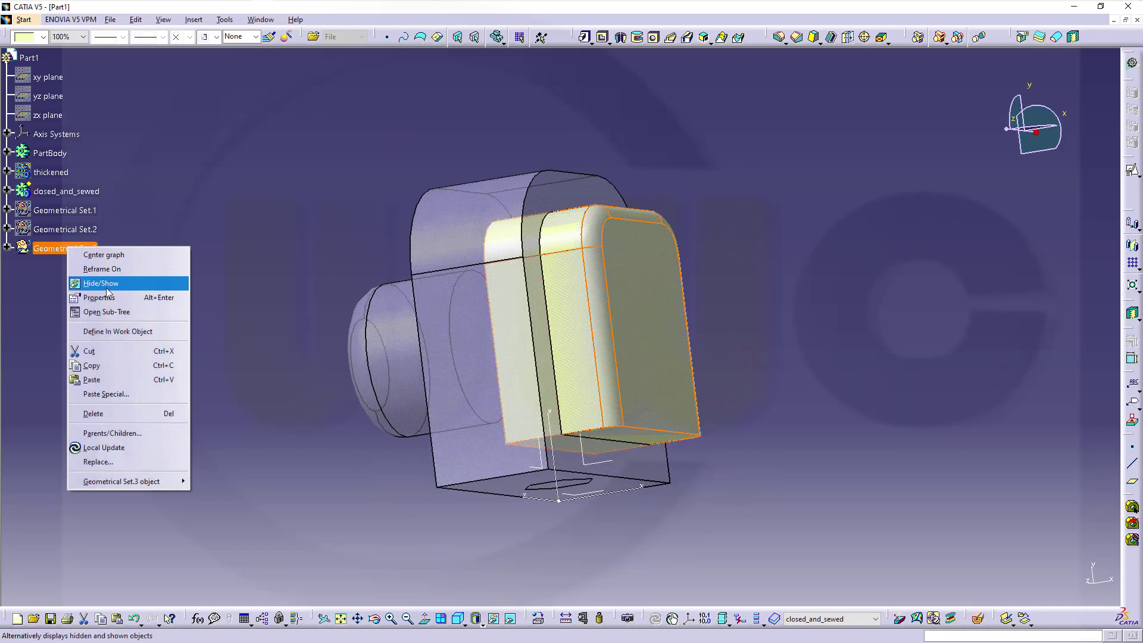
{"action": "left_click", "coordinate": [126, 283]}
{"action": "left_click", "coordinate": [66, 191]}
{"action": "mouse_move", "coordinate": [676, 275]}
{"action": "middle_mouse_down"}
{"action": "mouse_move", "coordinate": [274, 334]}
{"action": "mouse_move", "coordinate": [792, 326]}
{"action": "mouse_move", "coordinate": [633, 350]}
{"action": "middle_mouse_up"}
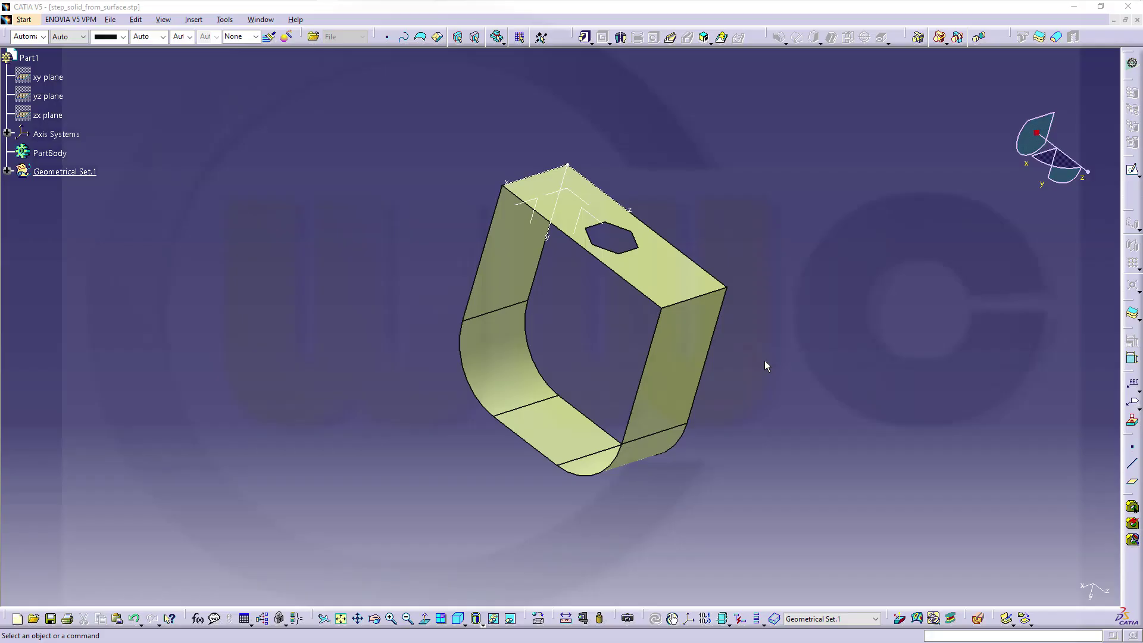
Step: Switch the step_solid_from_surface.stp part into the Generative Shape Design workbench
{"action": "mouse_move", "coordinate": [764, 365]}
{"action": "middle_mouse_down"}
{"action": "mouse_move", "coordinate": [658, 321]}
{"action": "mouse_move", "coordinate": [710, 299]}
{"action": "mouse_move", "coordinate": [685, 376]}
{"action": "mouse_move", "coordinate": [465, 354]}
{"action": "mouse_move", "coordinate": [579, 361]}
{"action": "mouse_move", "coordinate": [738, 309]}
{"action": "mouse_move", "coordinate": [784, 327]}
{"action": "mouse_move", "coordinate": [751, 365]}
{"action": "mouse_move", "coordinate": [744, 348]}
{"action": "mouse_move", "coordinate": [759, 302]}
{"action": "mouse_move", "coordinate": [797, 275]}
{"action": "middle_mouse_up"}
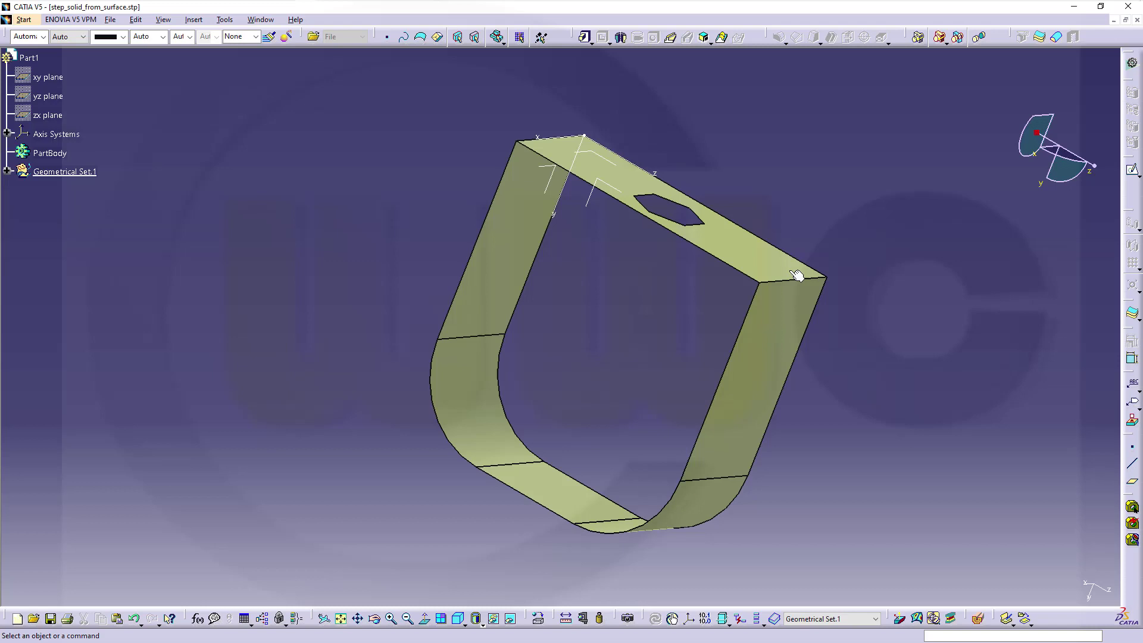
{"action": "left_click", "coordinate": [1131, 67]}
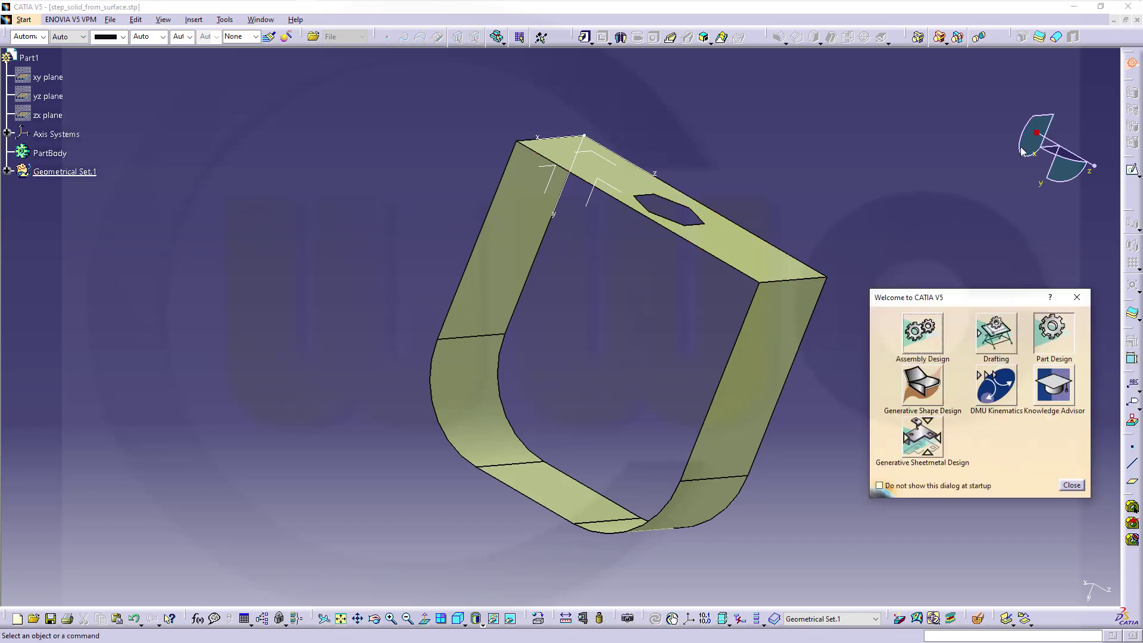
{"action": "left_click", "coordinate": [922, 382]}
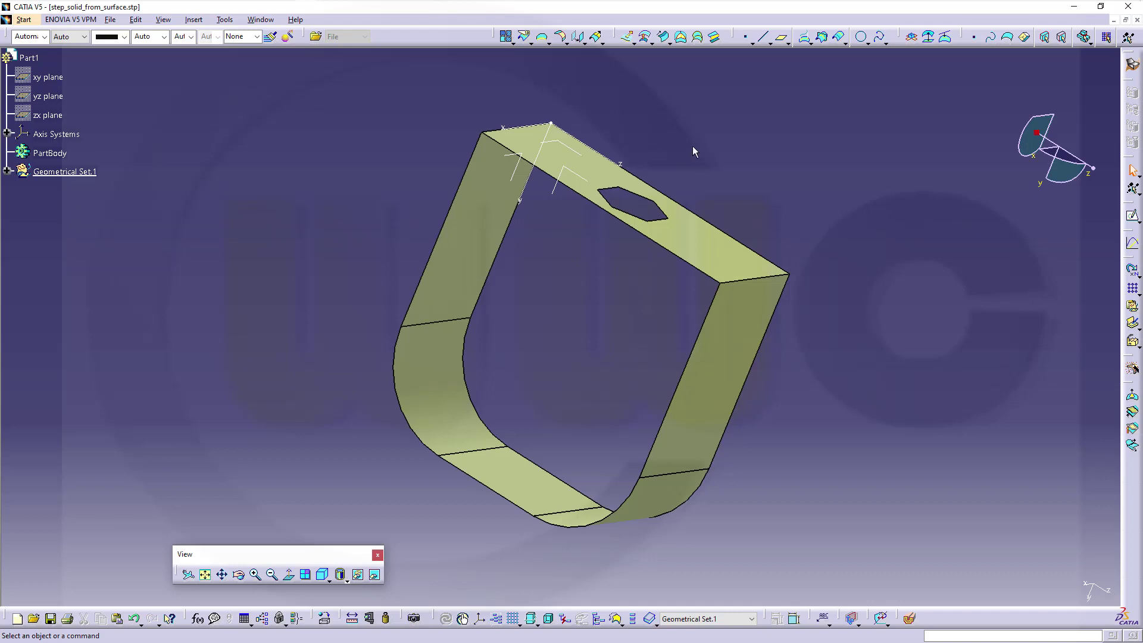
Step: Create a fill surface bounded by the six edges of the first open side
{"action": "left_click", "coordinate": [684, 40]}
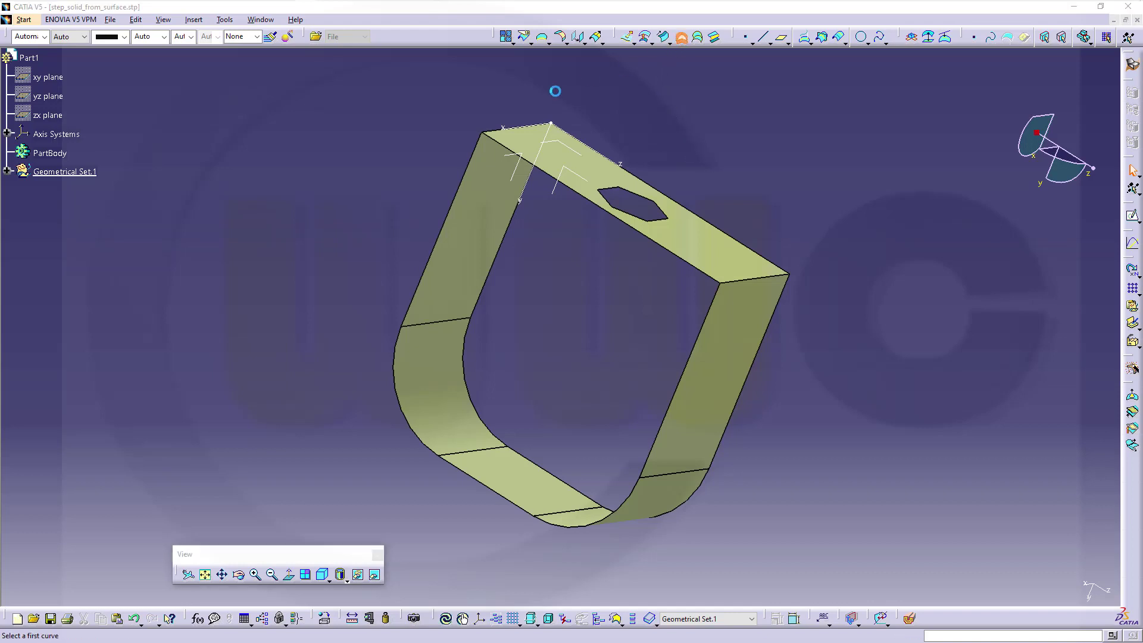
{"action": "left_click", "coordinate": [466, 191]}
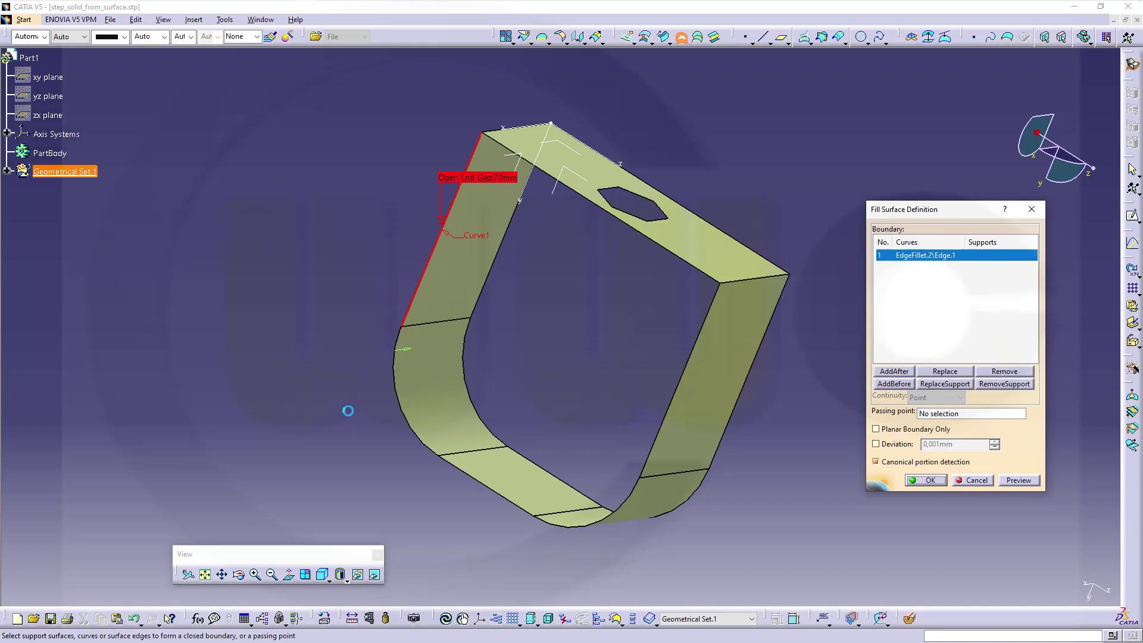
{"action": "left_click", "coordinate": [398, 406]}
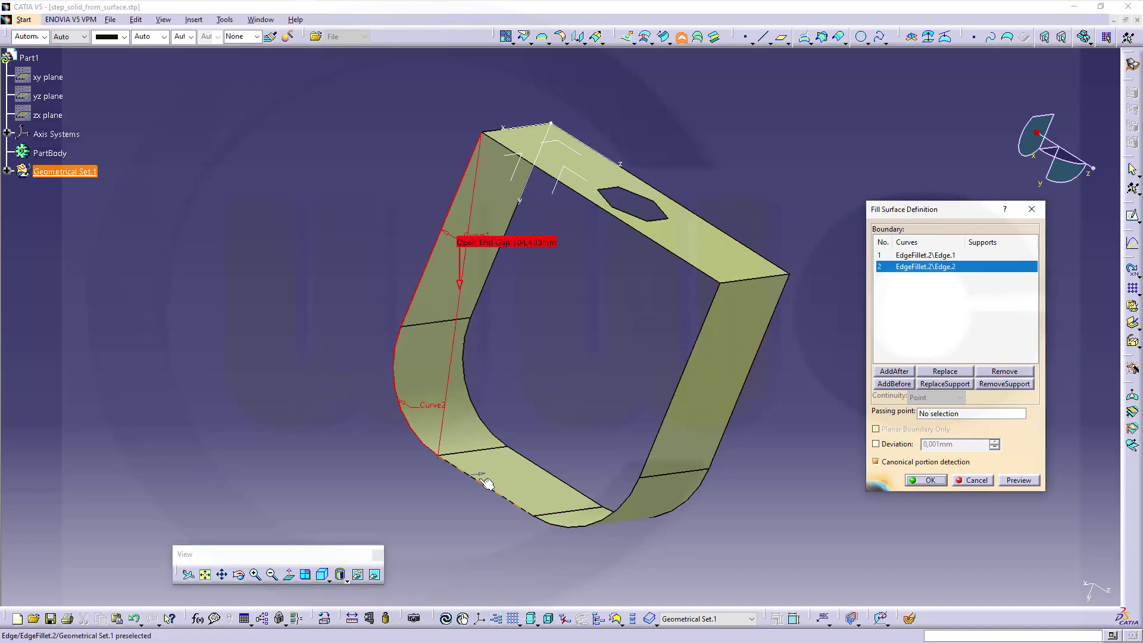
{"action": "left_click", "coordinate": [485, 481]}
{"action": "left_click", "coordinate": [598, 531]}
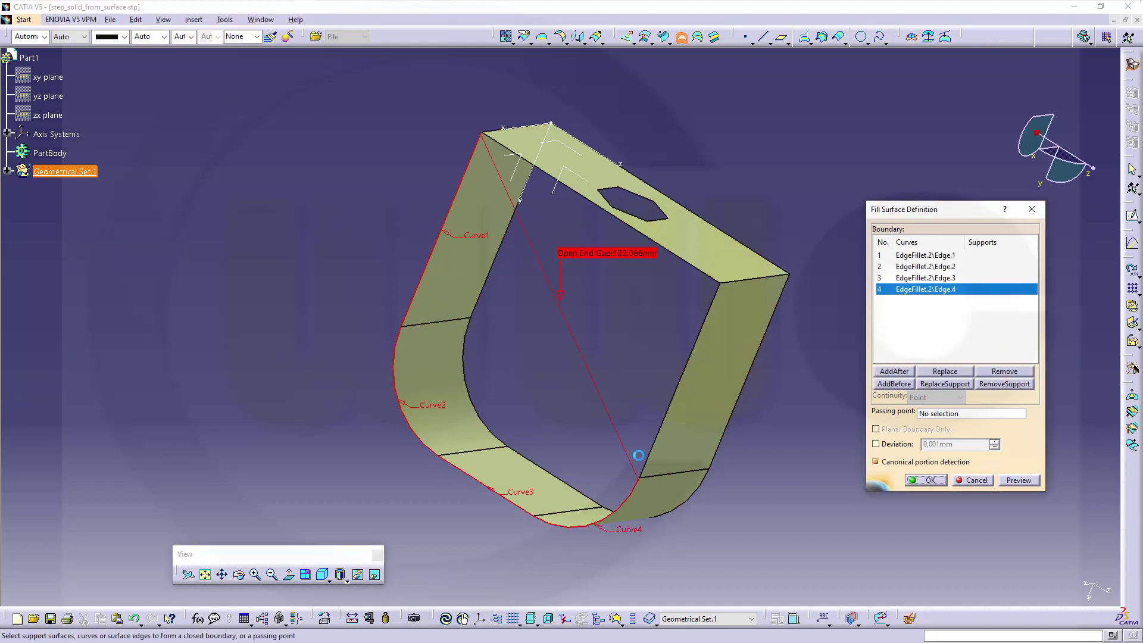
{"action": "left_click", "coordinate": [681, 396]}
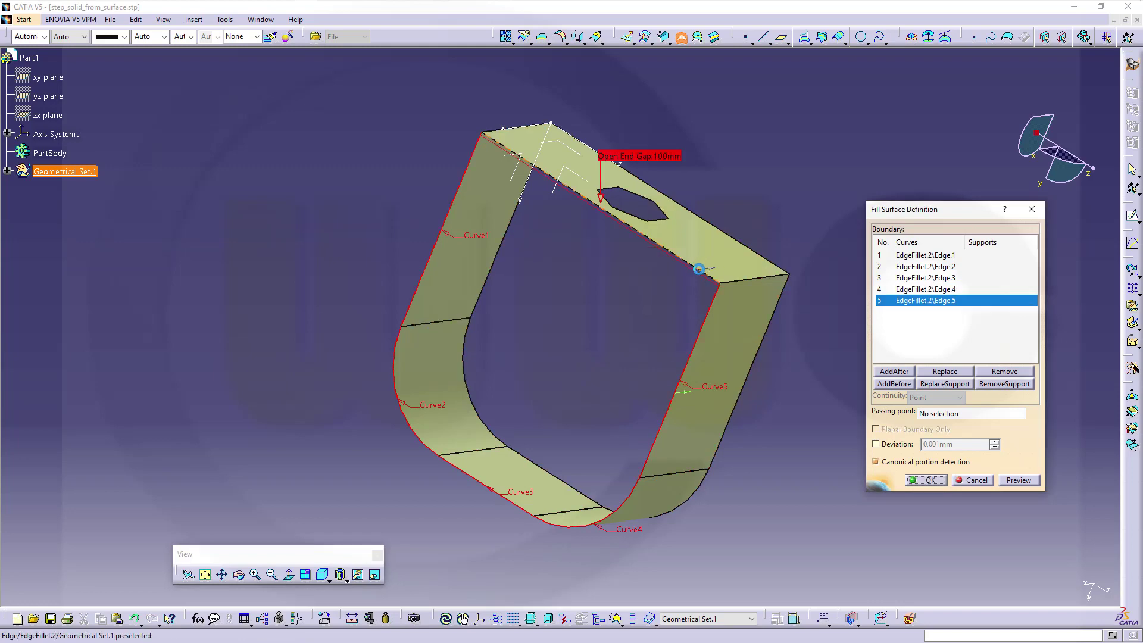
{"action": "left_click", "coordinate": [702, 274]}
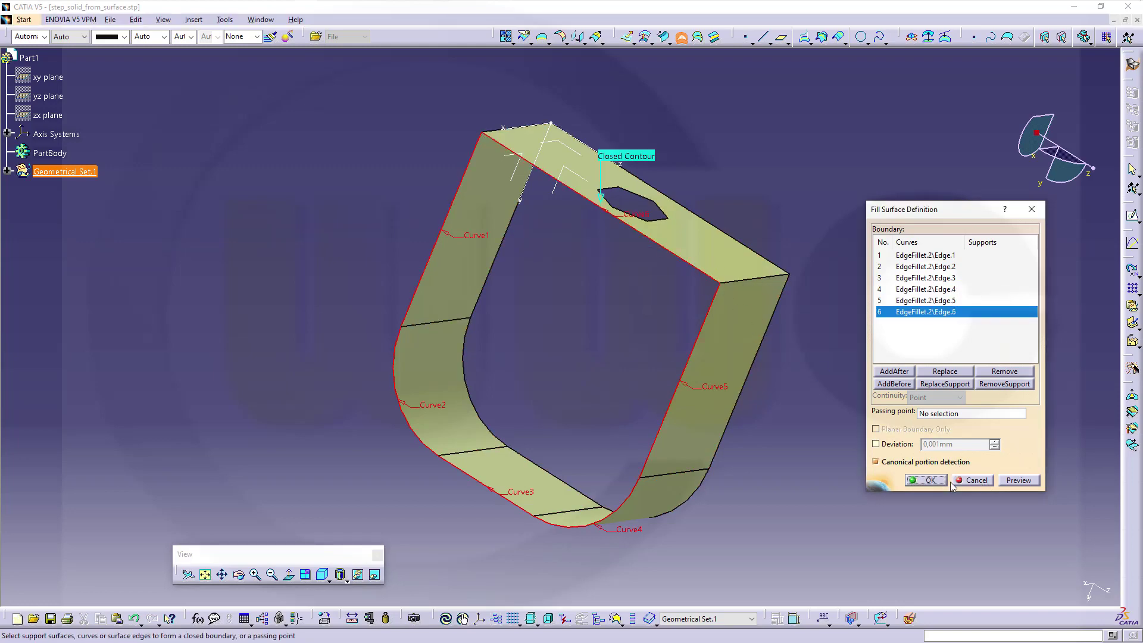
{"action": "left_click", "coordinate": [932, 480]}
Step: Create a second fill surface over the opposite open side from its six edges
{"action": "middle_click_drag", "start_coordinate": [739, 256], "coordinate": [636, 297]}
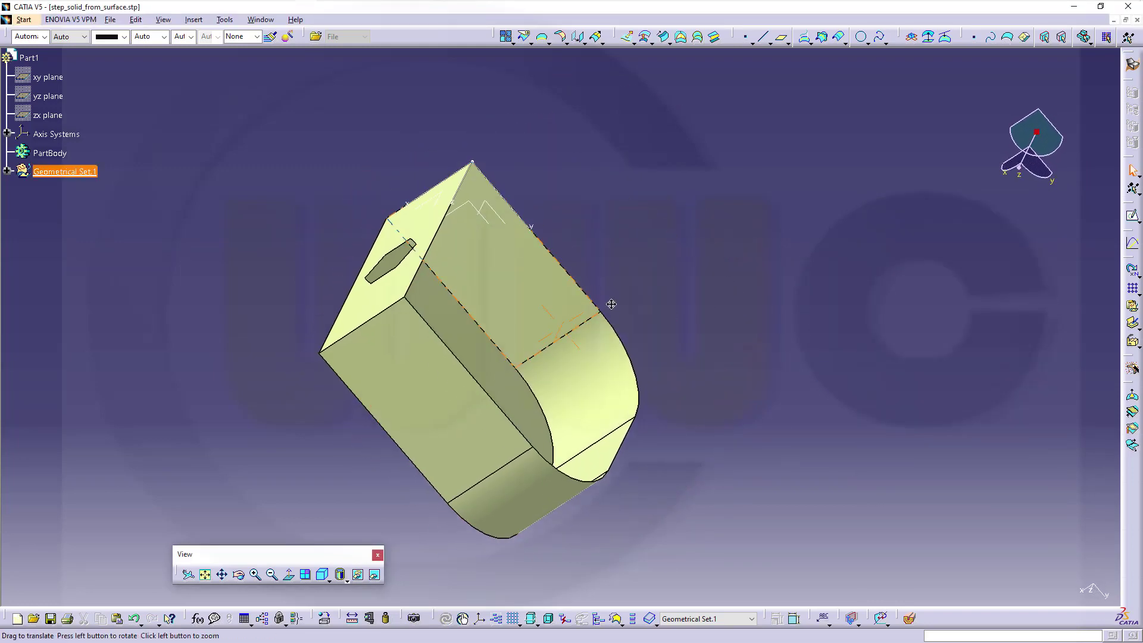
{"action": "left_click", "coordinate": [684, 39]}
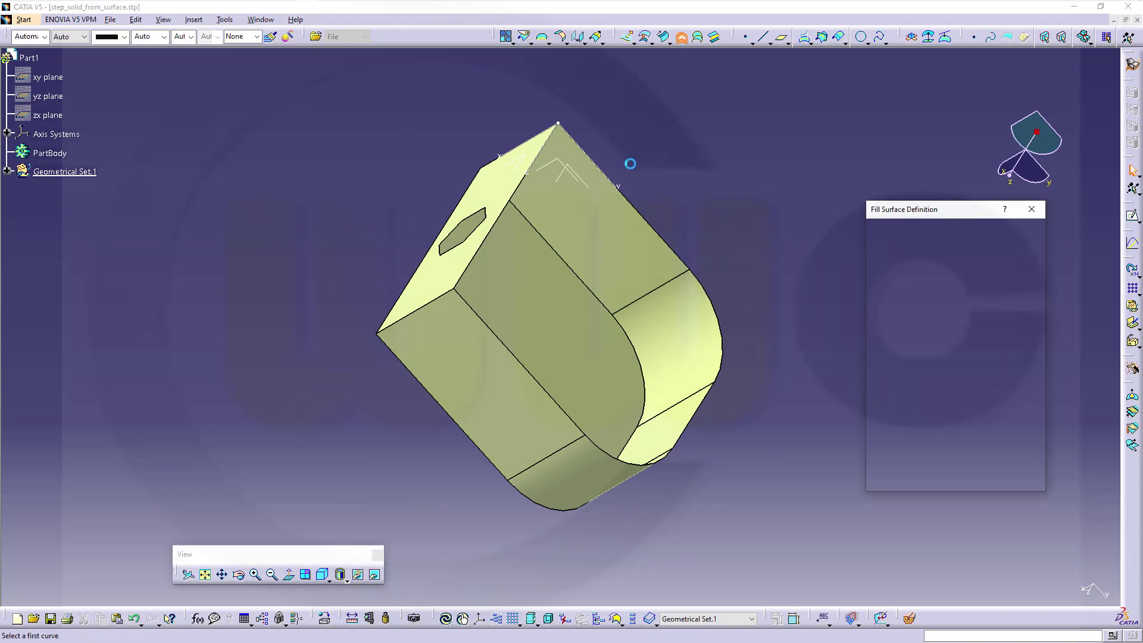
{"action": "left_click", "coordinate": [653, 228]}
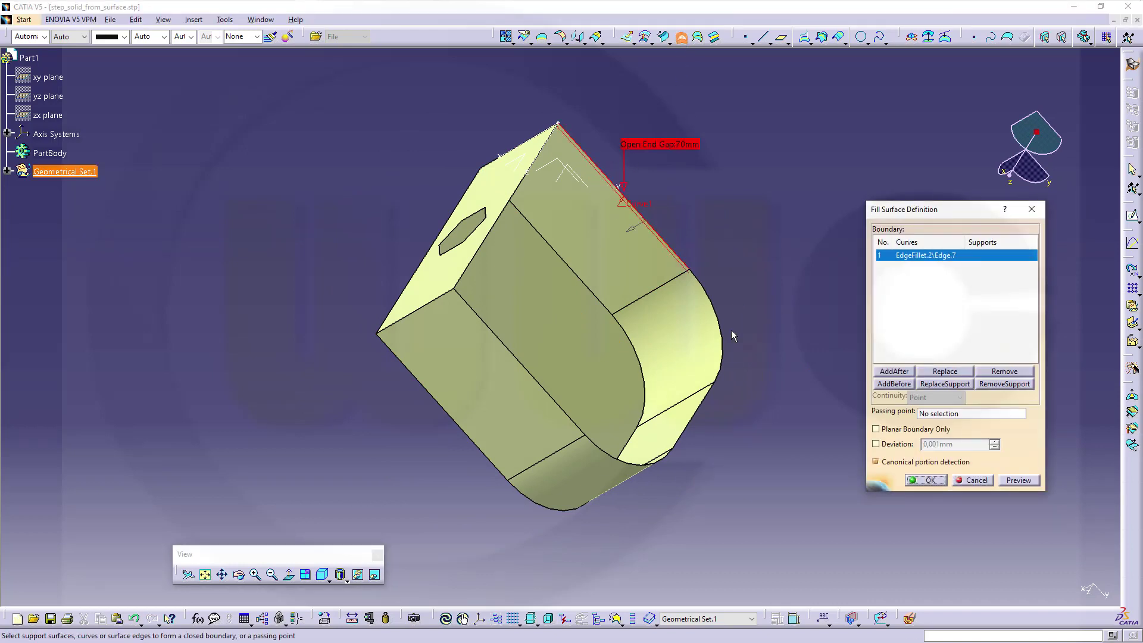
{"action": "left_click", "coordinate": [730, 341]}
{"action": "left_click", "coordinate": [702, 421]}
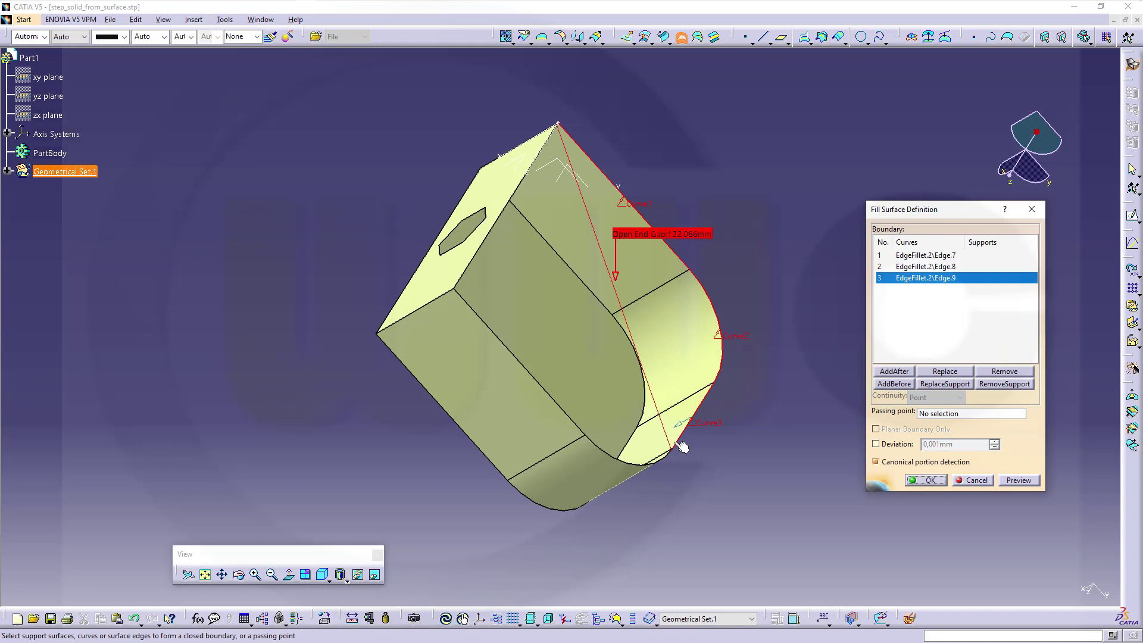
{"action": "left_click", "coordinate": [628, 462]}
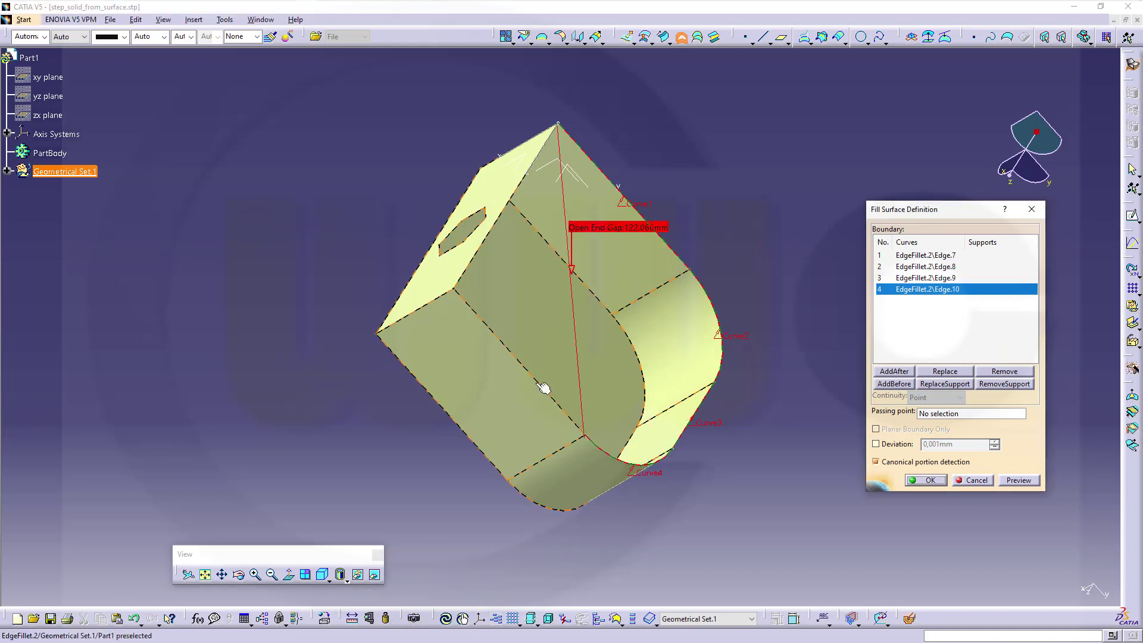
{"action": "left_click", "coordinate": [542, 384]}
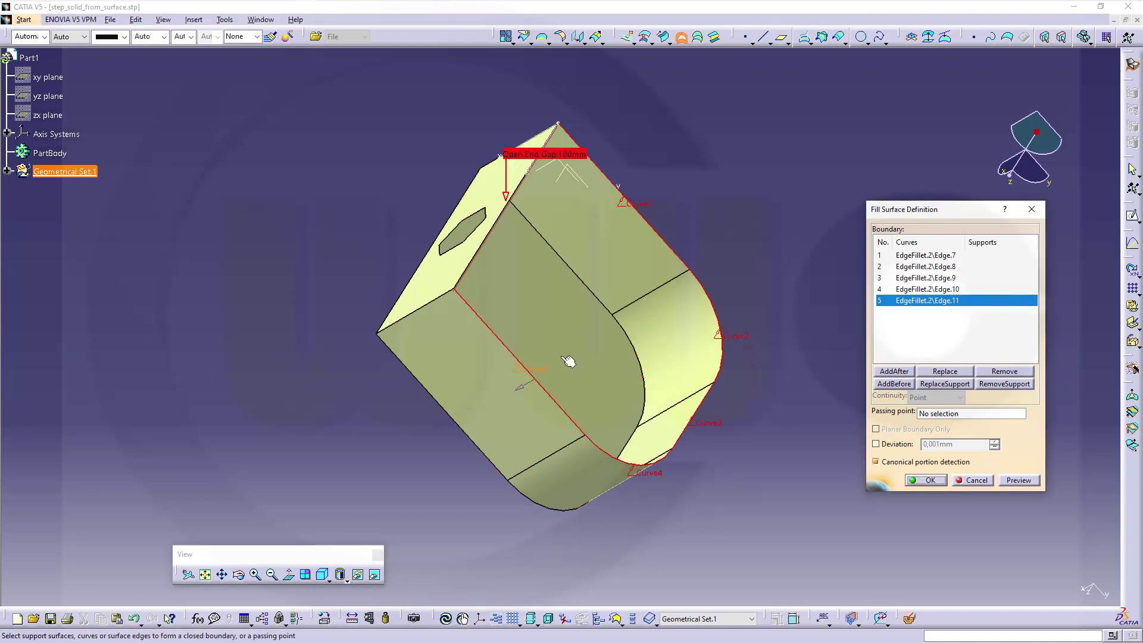
{"action": "left_click", "coordinate": [495, 247]}
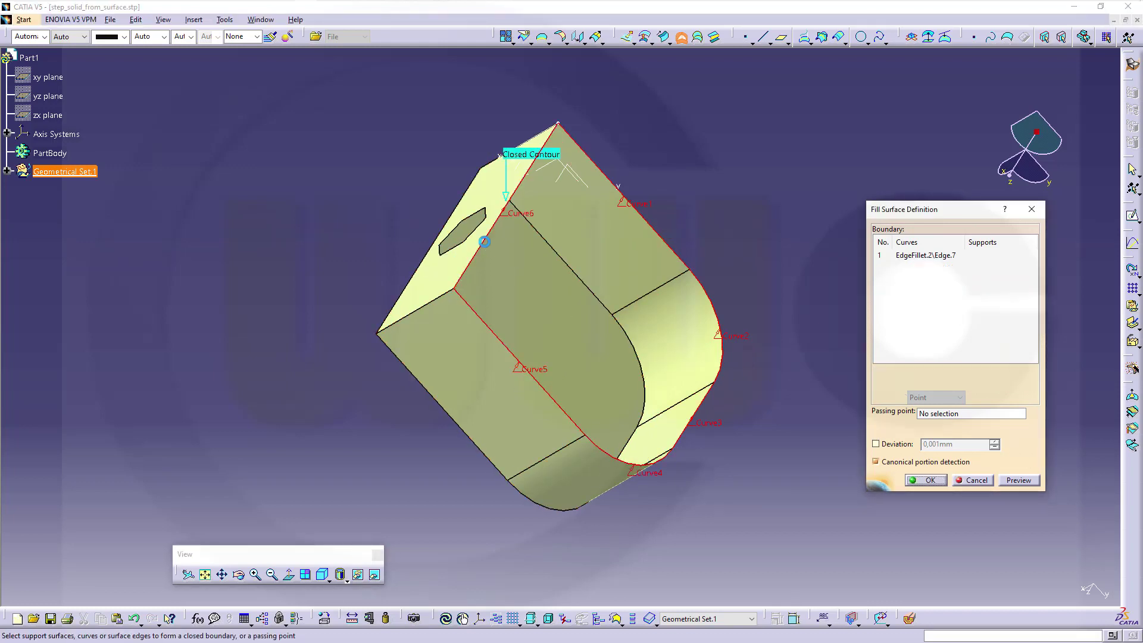
{"action": "left_click", "coordinate": [926, 481]}
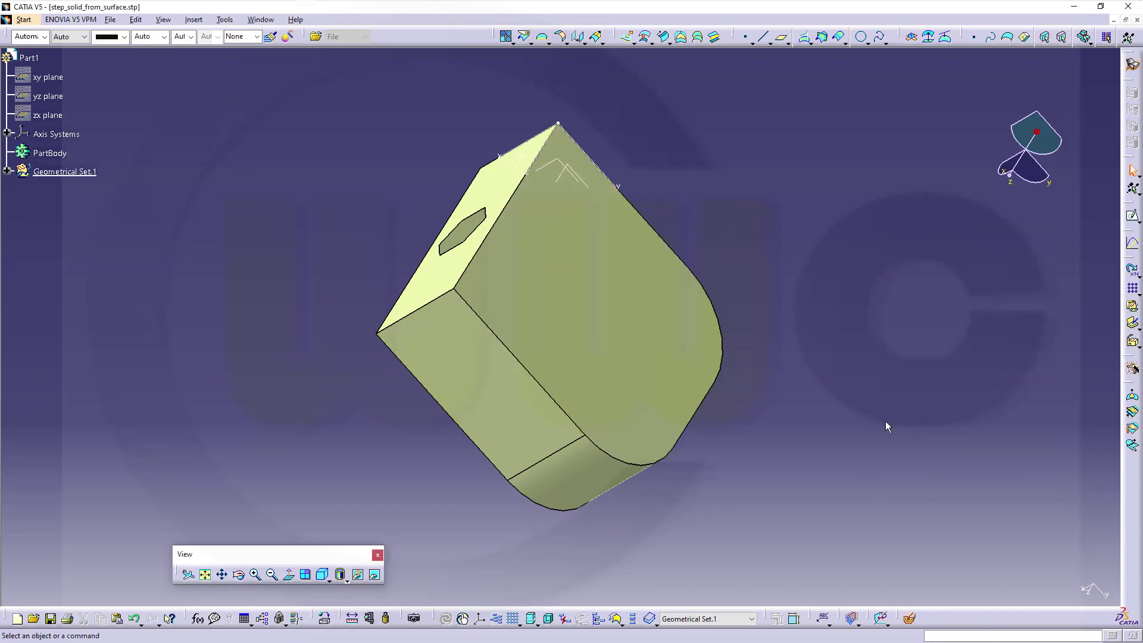
Step: Create a fill surface closing the hexagonal hole from its six edges
{"action": "left_click", "coordinate": [682, 38]}
{"action": "middle_click_drag", "start_coordinate": [575, 234], "coordinate": [744, 346]}
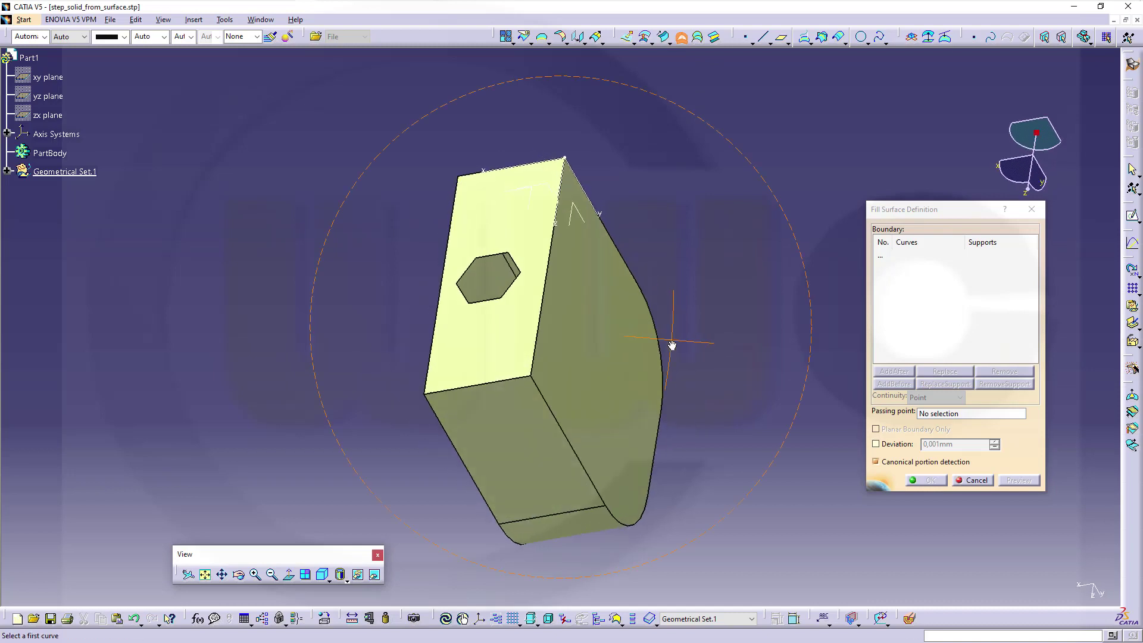
{"action": "left_click", "coordinate": [494, 262]}
{"action": "left_click", "coordinate": [471, 277]}
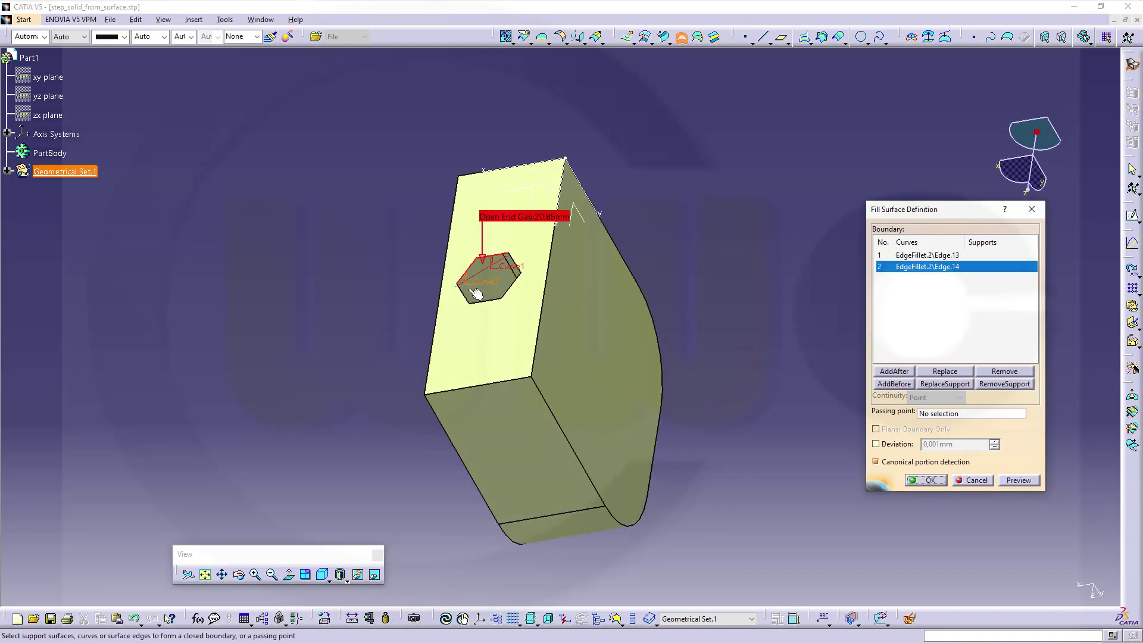
{"action": "left_click", "coordinate": [490, 301]}
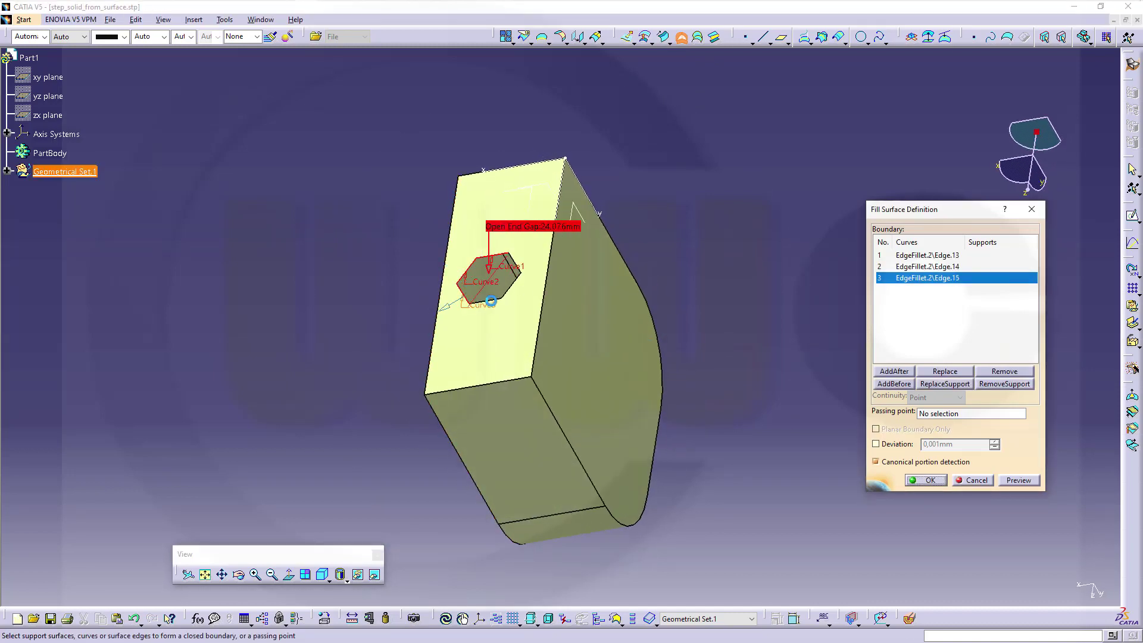
{"action": "left_click", "coordinate": [508, 288]}
{"action": "left_click", "coordinate": [516, 264]}
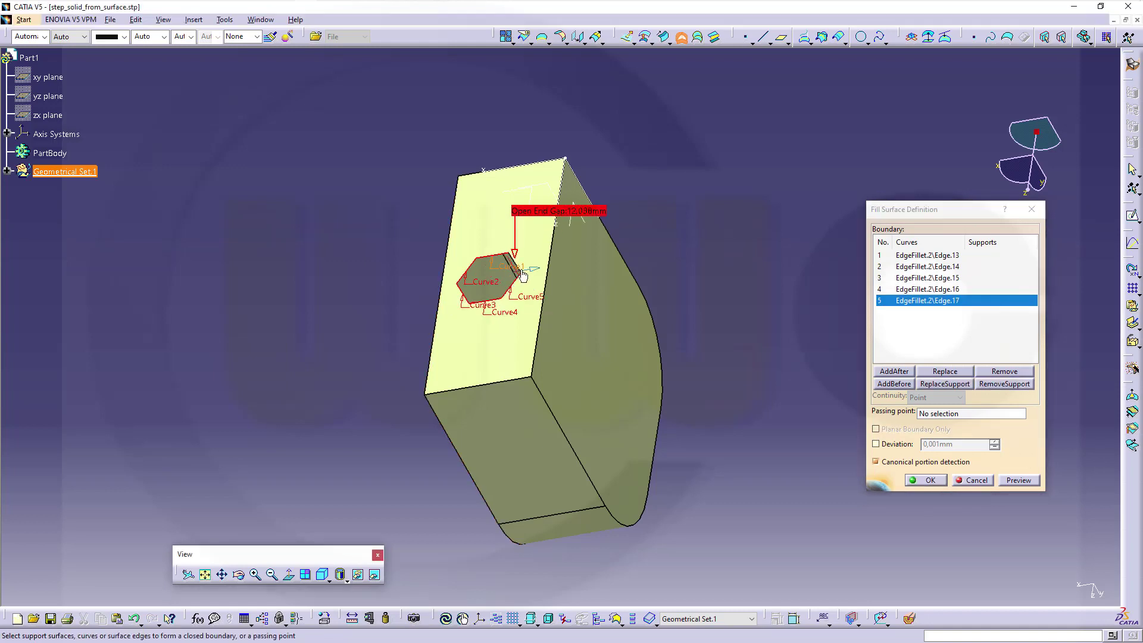
{"action": "middle_click_drag", "start_coordinate": [523, 277], "coordinate": [629, 289]}
{"action": "left_click", "coordinate": [637, 290]}
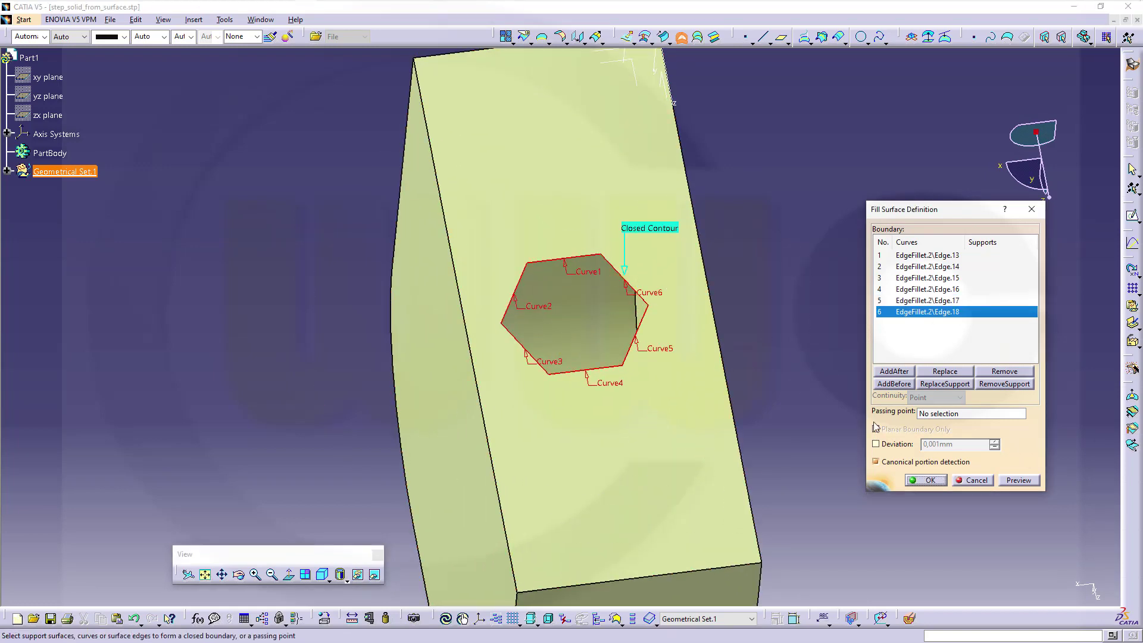
{"action": "left_click", "coordinate": [929, 481]}
{"action": "mouse_move", "coordinate": [831, 424]}
{"action": "middle_mouse_down"}
{"action": "mouse_move", "coordinate": [594, 355]}
{"action": "mouse_move", "coordinate": [562, 378]}
{"action": "mouse_move", "coordinate": [602, 358]}
{"action": "middle_mouse_up"}
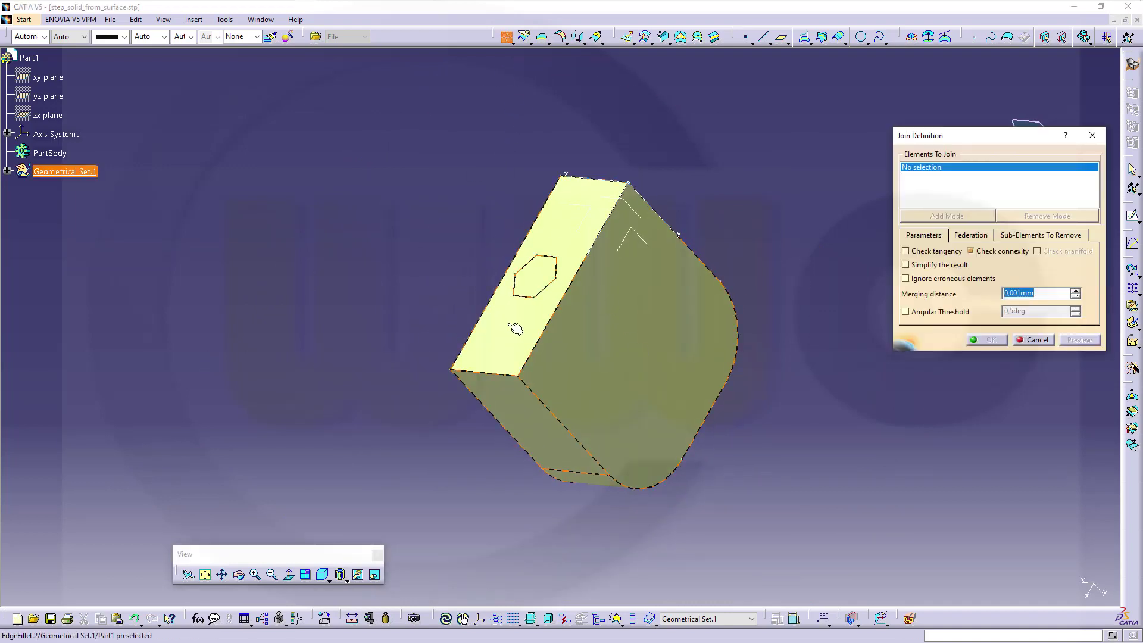
Step: Join EdgeFillet.2 with Fill.1, Fill.2 and Fill.3 into one closed surface
{"action": "left_click", "coordinate": [509, 323]}
{"action": "left_click", "coordinate": [534, 281]}
{"action": "left_click", "coordinate": [651, 342]}
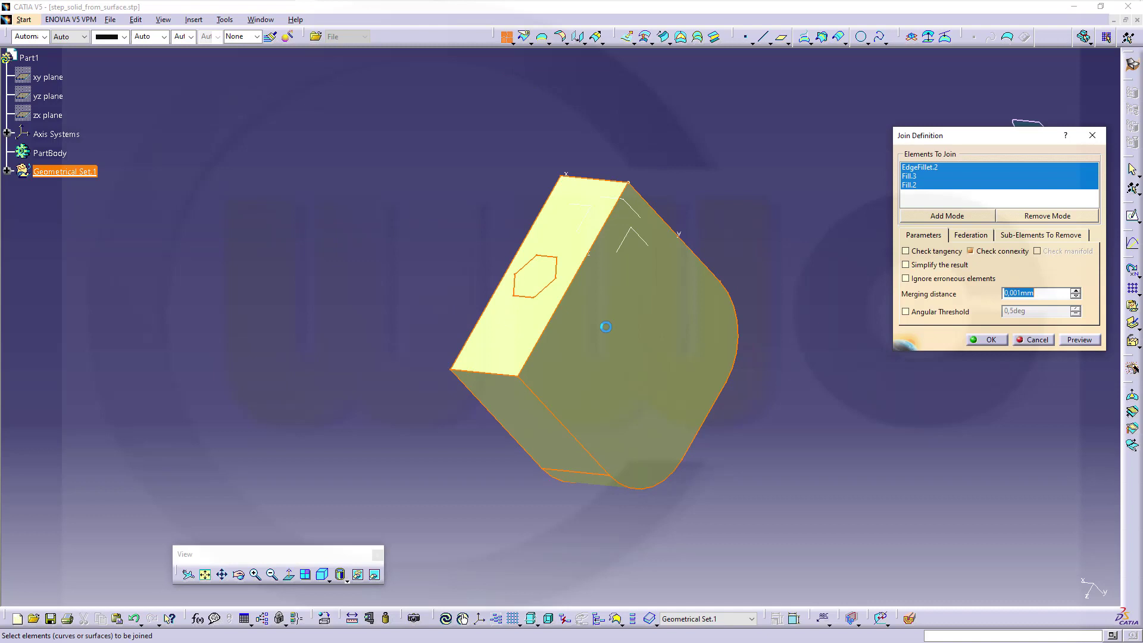
{"action": "mouse_move", "coordinate": [605, 324]}
{"action": "middle_mouse_down", "text": "ctrl"}
{"action": "mouse_move", "coordinate": [718, 325]}
{"action": "mouse_move", "coordinate": [577, 339]}
{"action": "middle_mouse_up", "text": "ctrl"}
{"action": "left_click", "coordinate": [577, 340]}
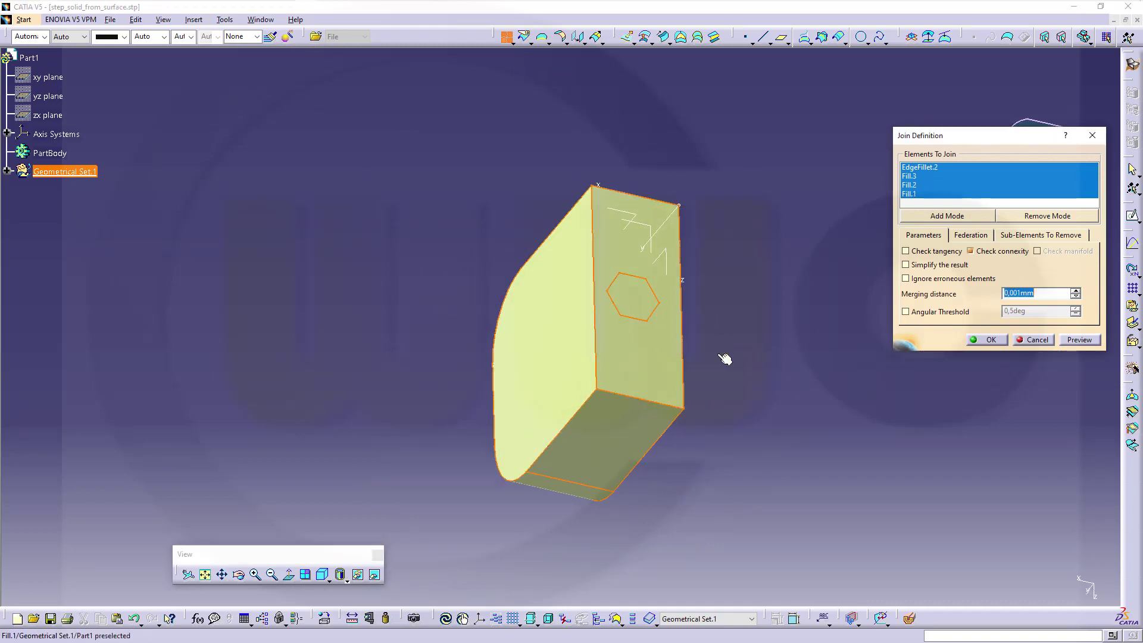
{"action": "mouse_move", "coordinate": [724, 357]}
{"action": "middle_mouse_down", "text": "ctrl"}
{"action": "mouse_move", "coordinate": [684, 365]}
{"action": "mouse_move", "coordinate": [853, 378]}
{"action": "middle_mouse_up", "text": "ctrl"}
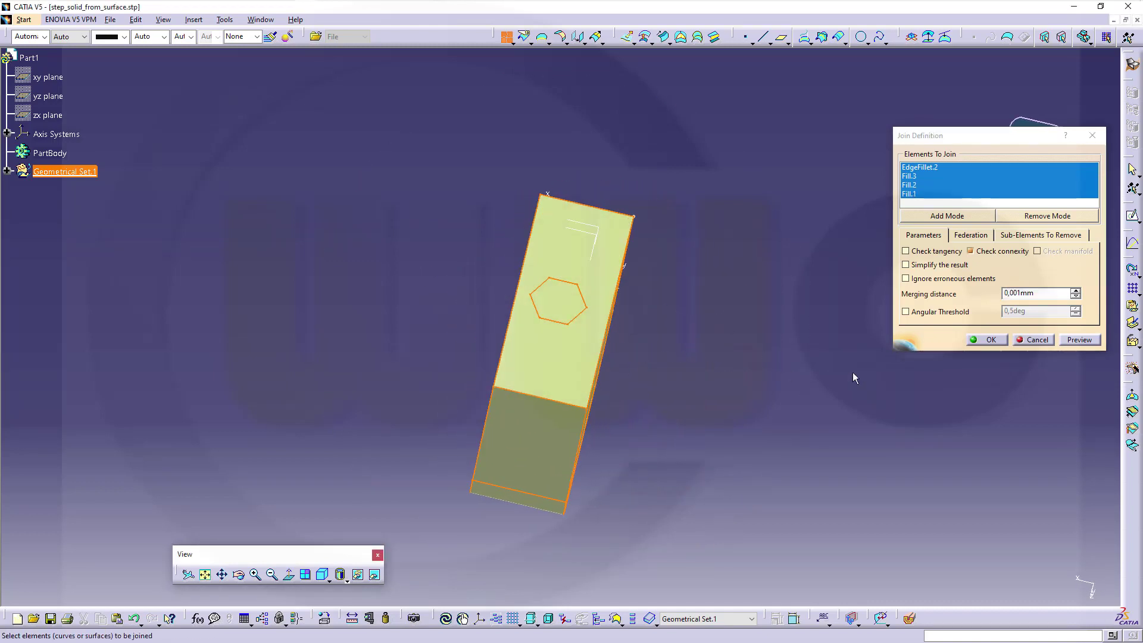
{"action": "left_click", "coordinate": [970, 339]}
{"action": "middle_click_drag", "start_coordinate": [730, 286], "coordinate": [586, 310], "text": "ctrl"}
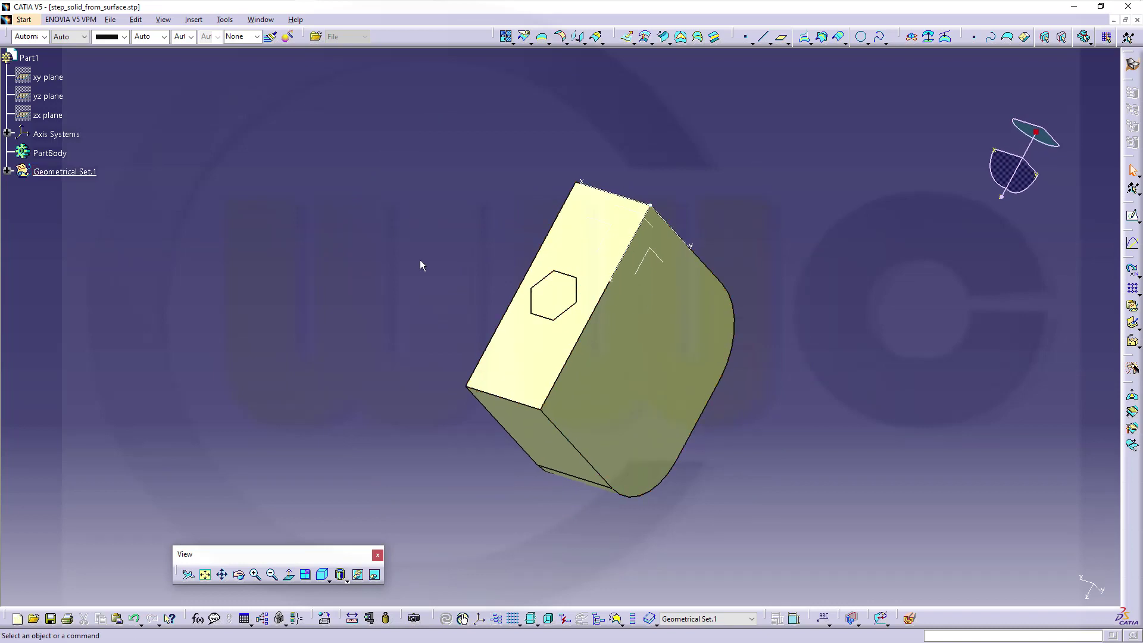
Step: Switch to Part Design and start a Close Surface operation
{"action": "middle_click_drag", "start_coordinate": [834, 361], "coordinate": [800, 357]}
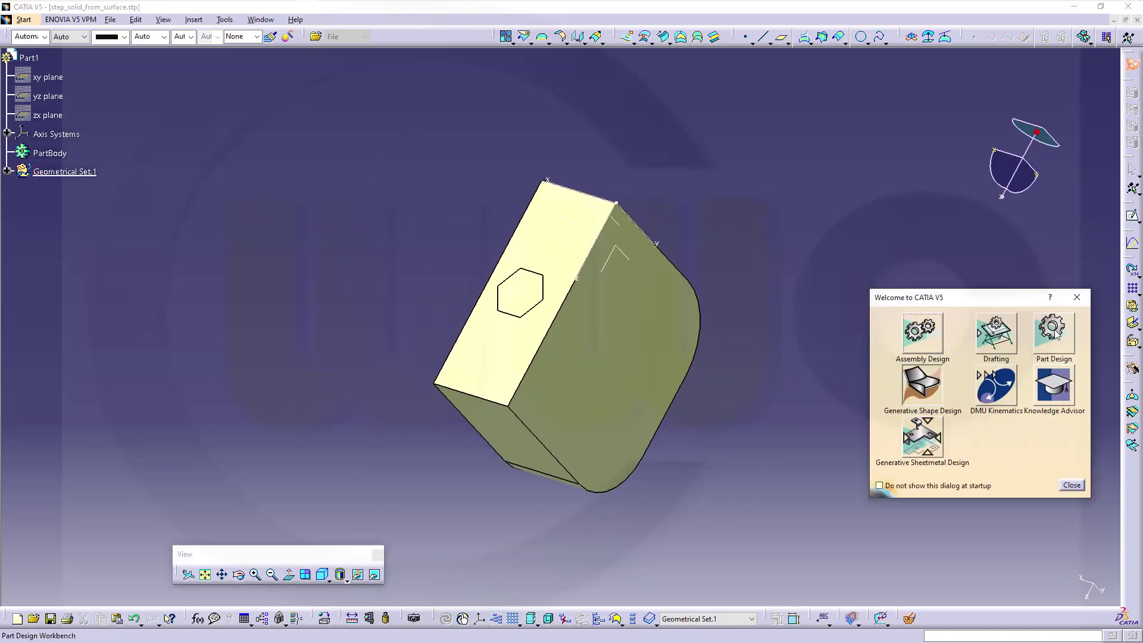
{"action": "left_click", "coordinate": [1057, 333]}
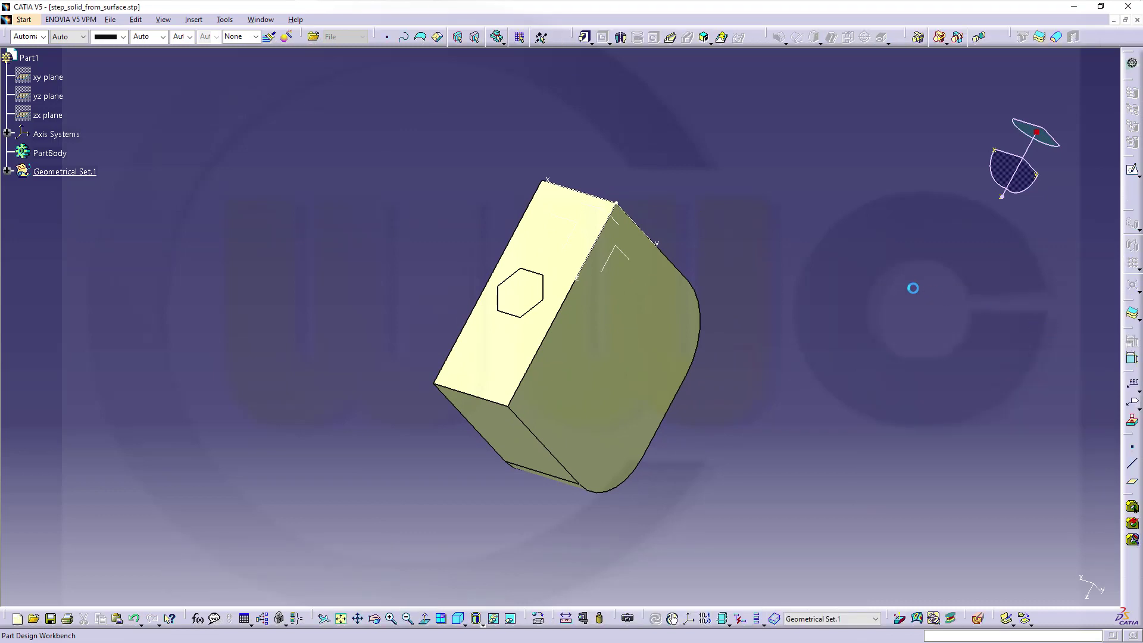
{"action": "left_click", "coordinate": [1057, 38]}
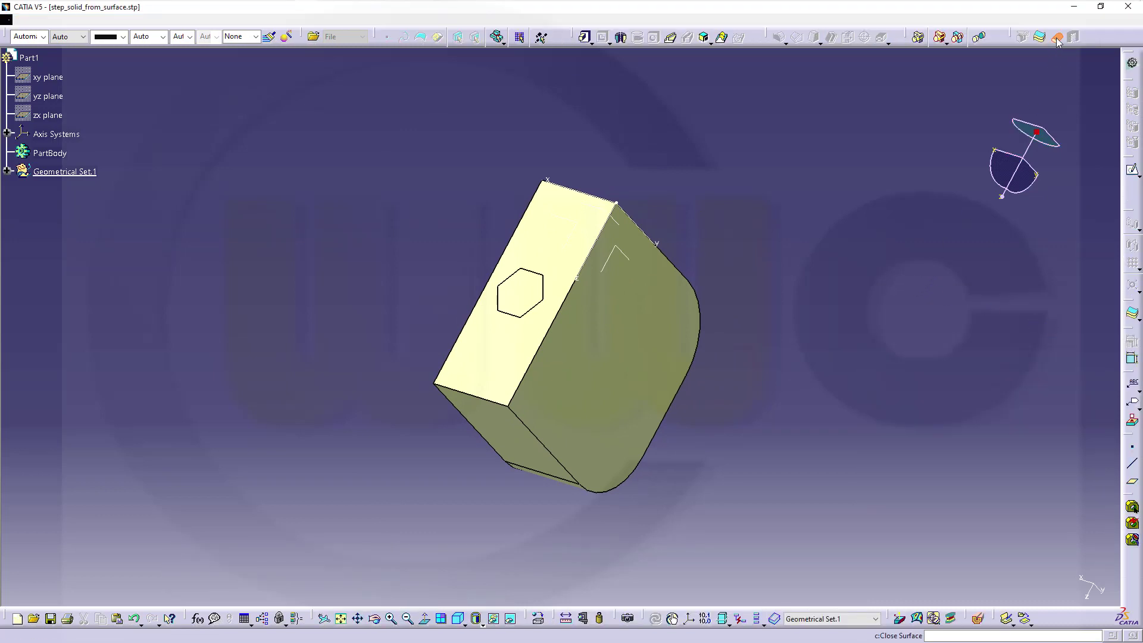
Step: Close Join.1 into a solid in PartBody, accepting the In Work Object warning
{"action": "left_click", "coordinate": [652, 355]}
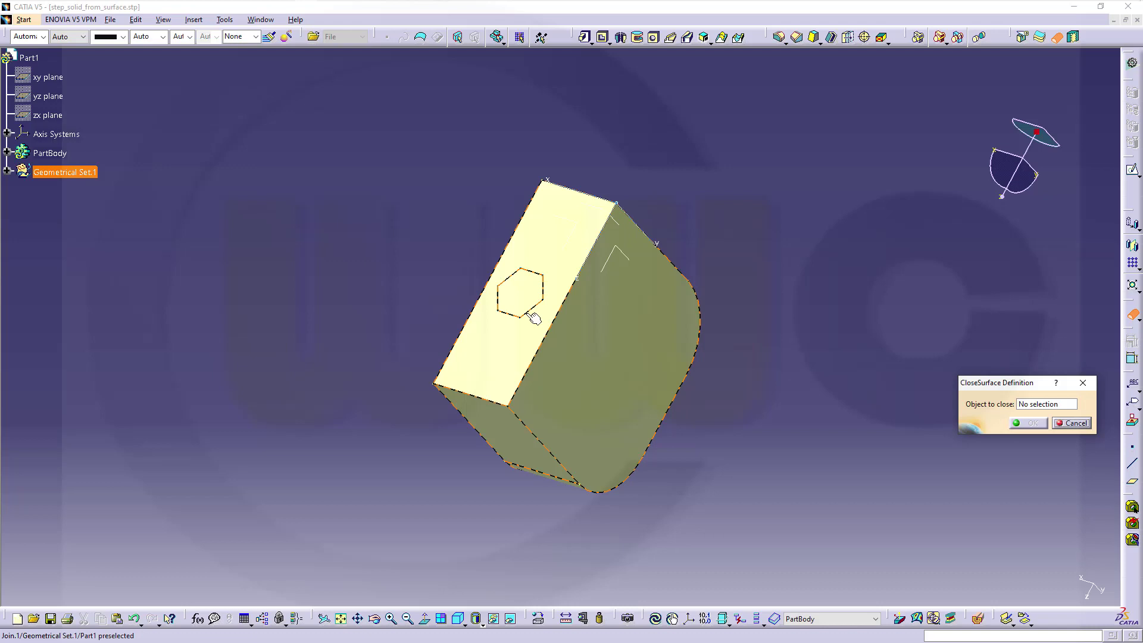
{"action": "left_click", "coordinate": [620, 365]}
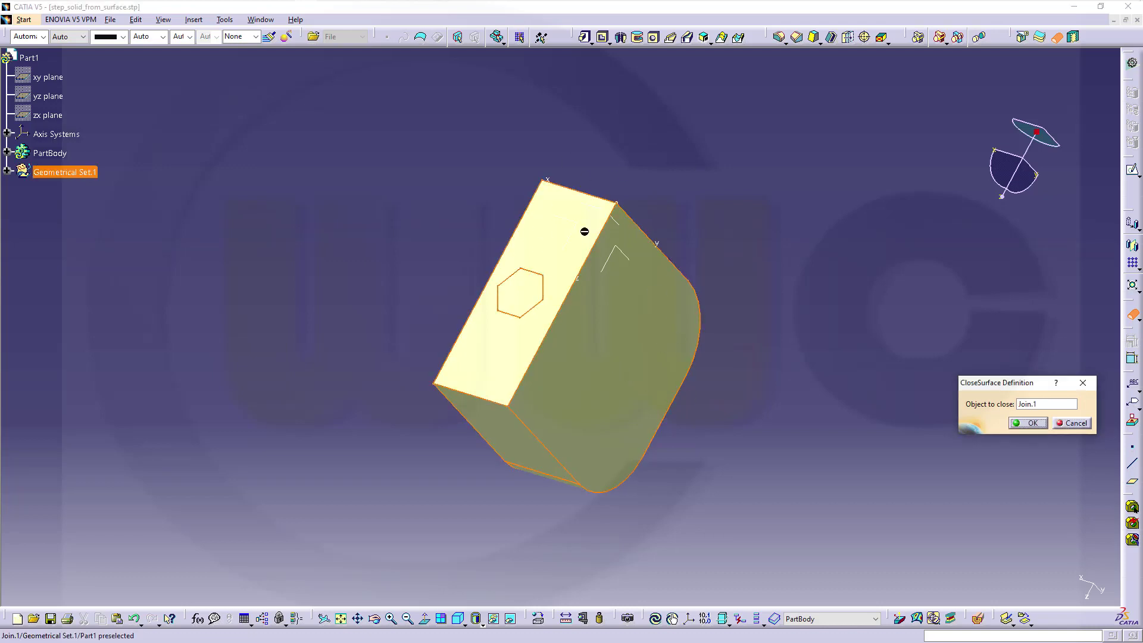
{"action": "left_click", "coordinate": [1027, 424]}
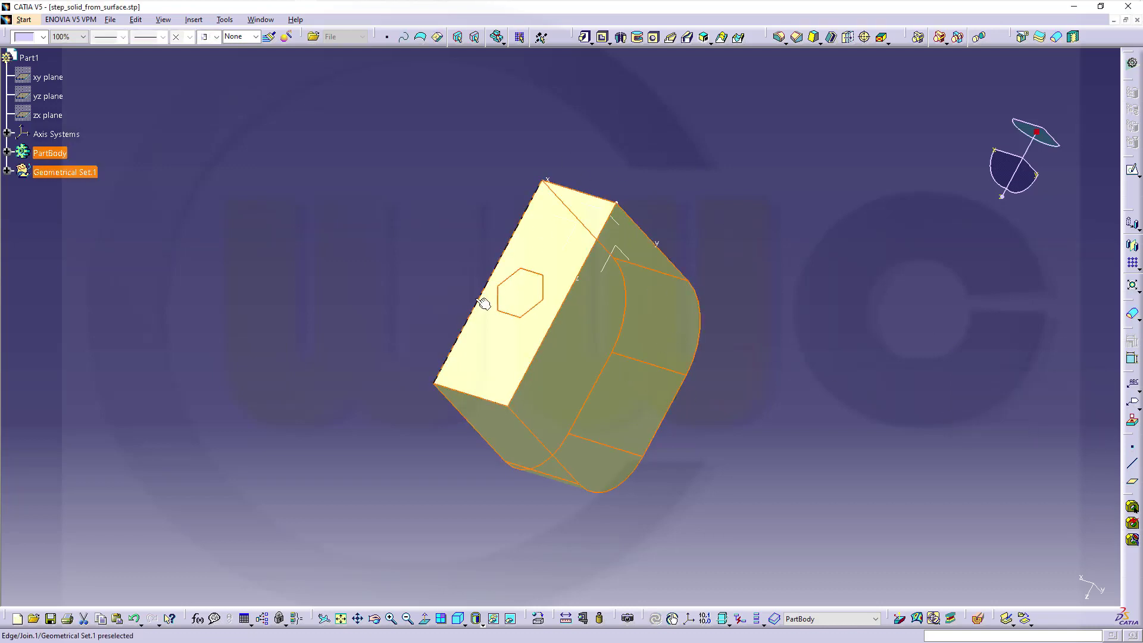
Step: Hide Geometrical Set.1, leaving only the grey solid, and inspect it
{"action": "left_click", "coordinate": [67, 175]}
{"action": "right_click", "coordinate": [67, 174]}
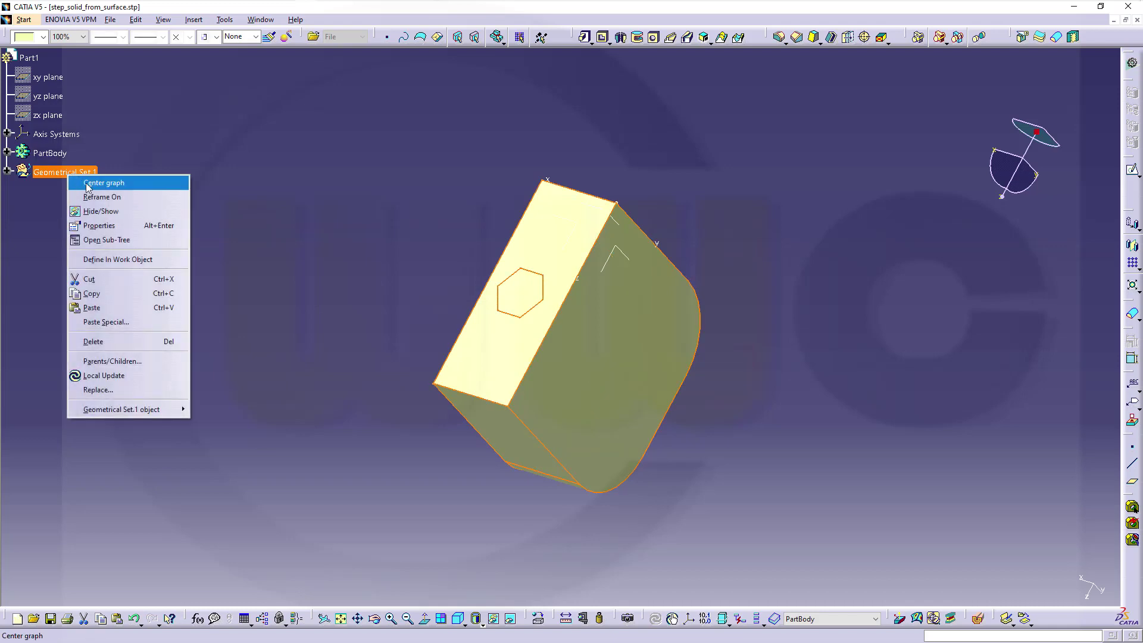
{"action": "left_click", "coordinate": [98, 213]}
{"action": "mouse_move", "coordinate": [303, 230]}
{"action": "middle_mouse_down"}
{"action": "mouse_move", "coordinate": [275, 381]}
{"action": "mouse_move", "coordinate": [435, 417]}
{"action": "middle_mouse_up"}
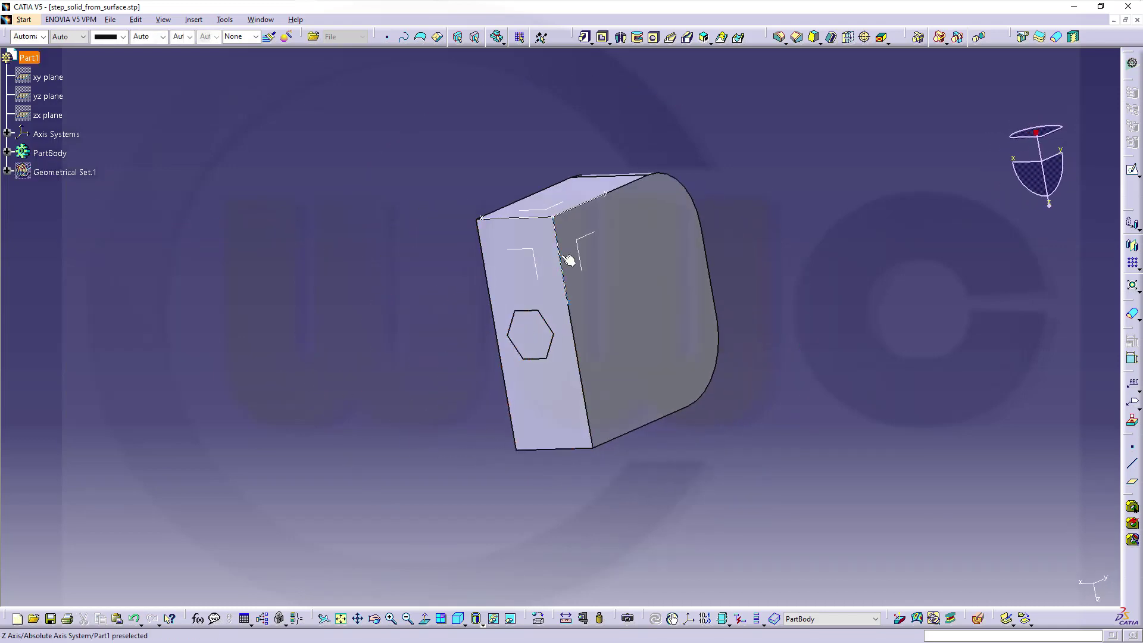
{"action": "mouse_move", "coordinate": [575, 255]}
{"action": "middle_mouse_down"}
{"action": "mouse_move", "coordinate": [671, 332]}
{"action": "mouse_move", "coordinate": [727, 336]}
{"action": "mouse_move", "coordinate": [687, 346]}
{"action": "middle_mouse_up"}
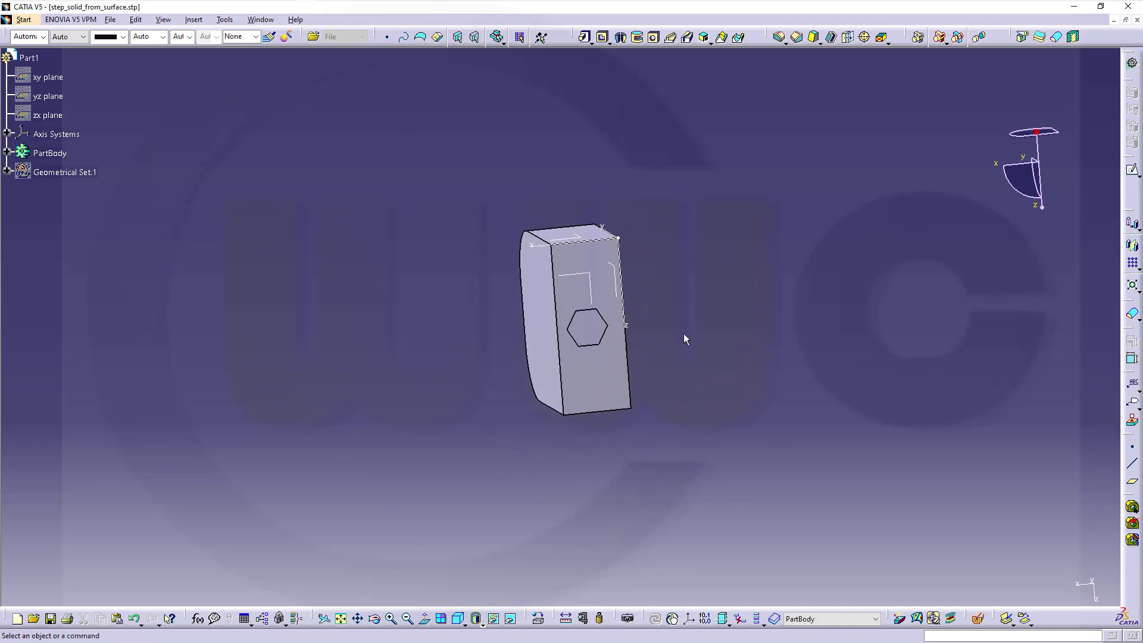
{"action": "mouse_move", "coordinate": [684, 338]}
{"action": "middle_mouse_down"}
{"action": "mouse_move", "coordinate": [644, 331]}
{"action": "mouse_move", "coordinate": [419, 377]}
{"action": "mouse_move", "coordinate": [592, 376]}
{"action": "mouse_move", "coordinate": [582, 347]}
{"action": "mouse_move", "coordinate": [603, 311]}
{"action": "mouse_move", "coordinate": [694, 327]}
{"action": "mouse_move", "coordinate": [778, 319]}
{"action": "mouse_move", "coordinate": [735, 349]}
{"action": "mouse_move", "coordinate": [467, 348]}
{"action": "mouse_move", "coordinate": [685, 301]}
{"action": "mouse_move", "coordinate": [738, 259]}
{"action": "mouse_move", "coordinate": [656, 319]}
{"action": "mouse_move", "coordinate": [415, 373]}
{"action": "mouse_move", "coordinate": [449, 483]}
{"action": "mouse_move", "coordinate": [582, 464]}
{"action": "mouse_move", "coordinate": [645, 366]}
{"action": "mouse_move", "coordinate": [598, 314]}
{"action": "mouse_move", "coordinate": [608, 246]}
{"action": "mouse_move", "coordinate": [681, 380]}
{"action": "middle_mouse_up"}
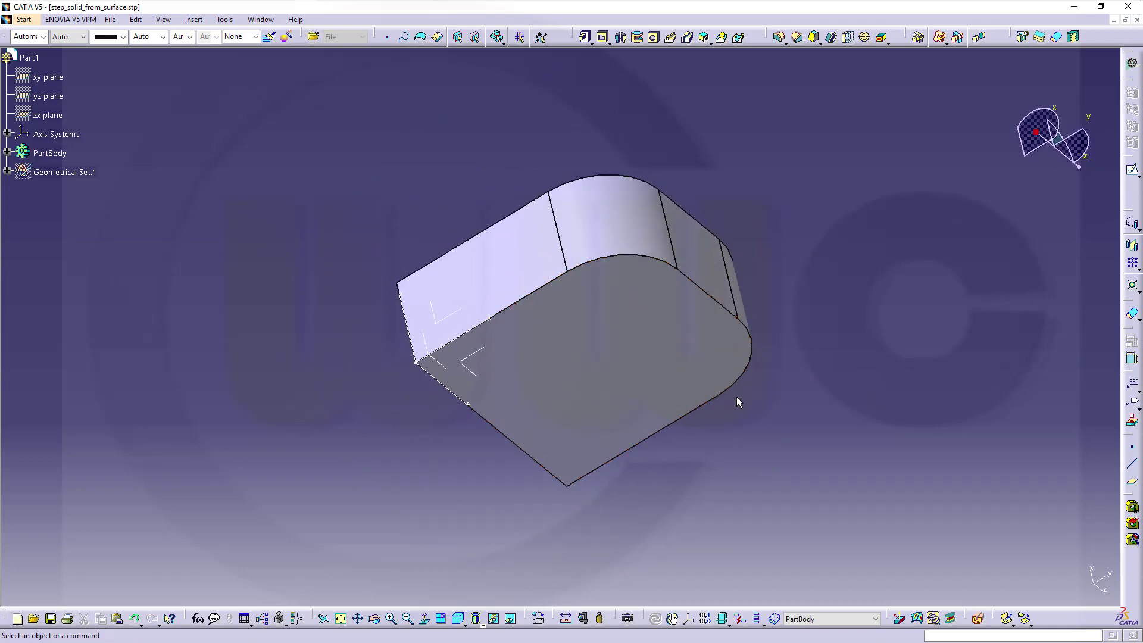